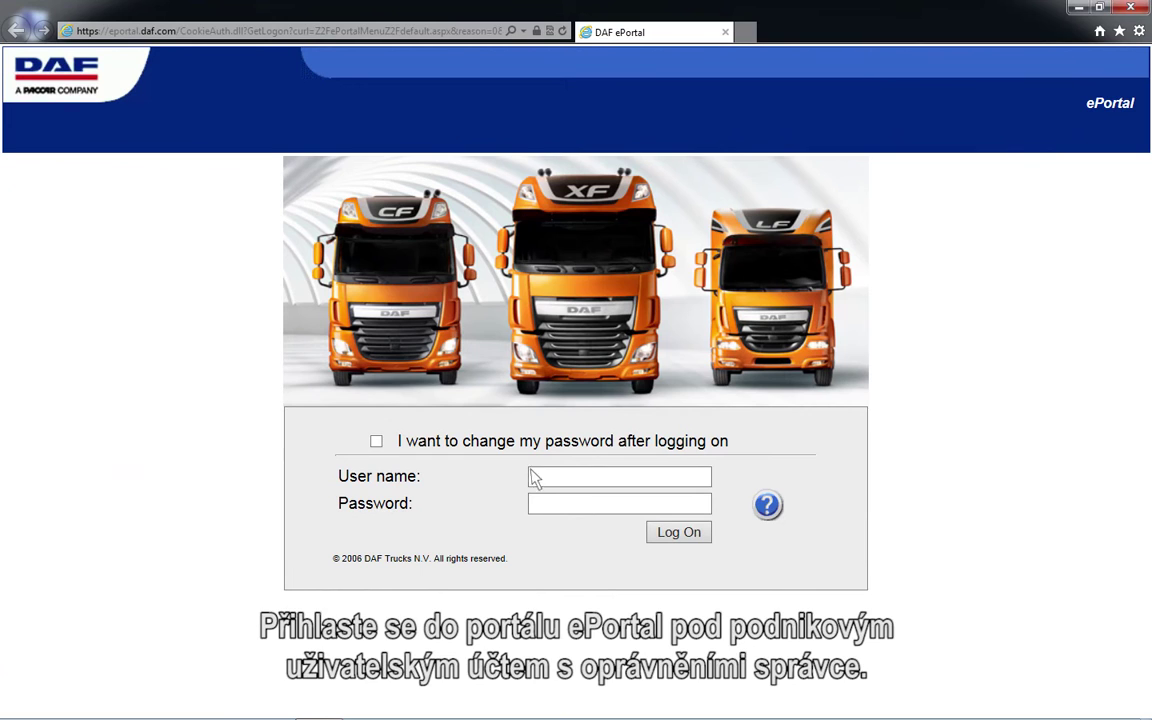
pyautogui.click(533, 477)
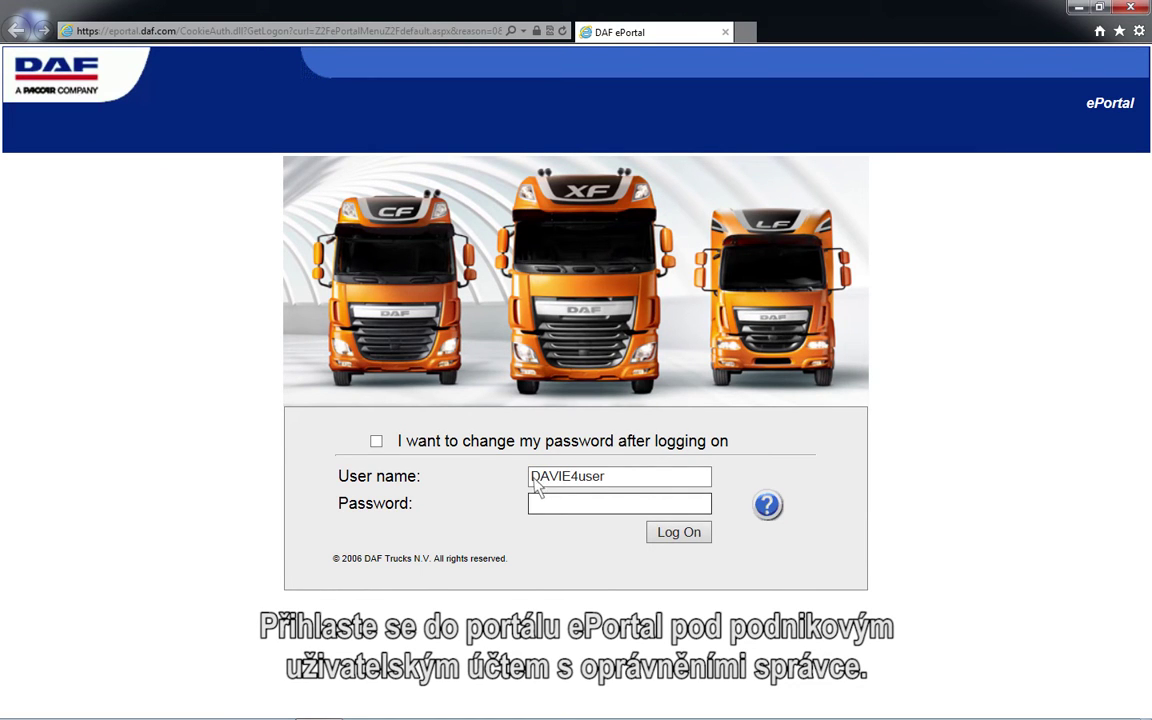
pyautogui.click(537, 510)
pyautogui.click(686, 546)
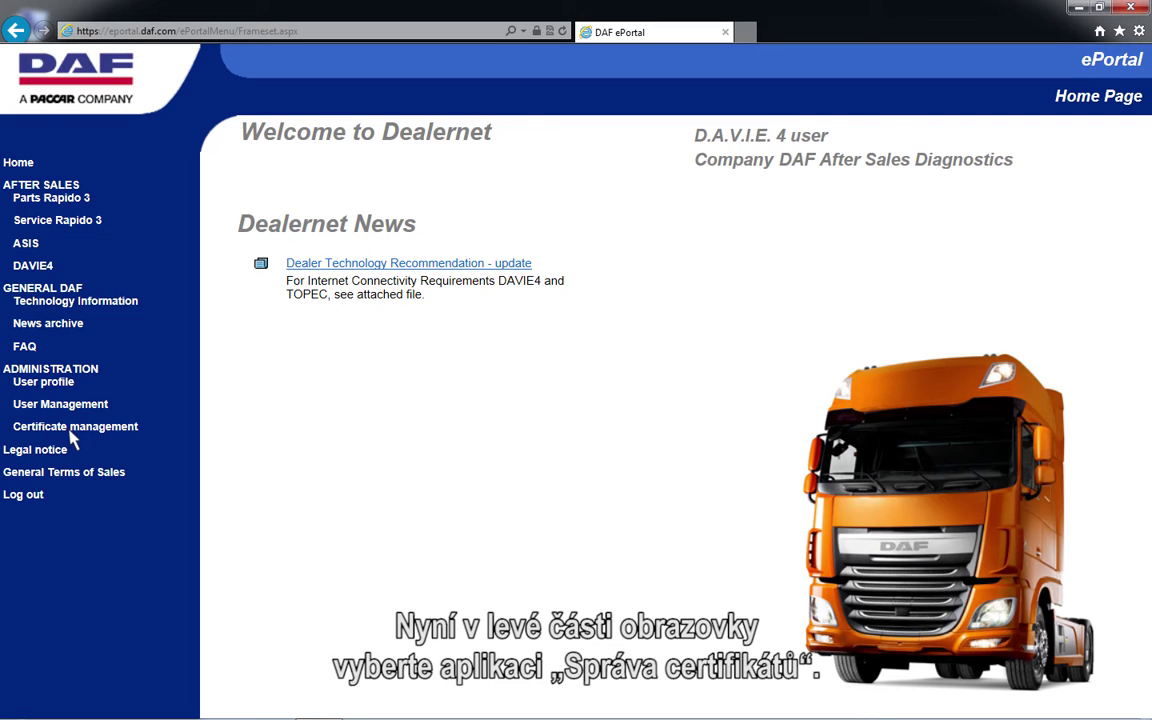
pyautogui.click(71, 428)
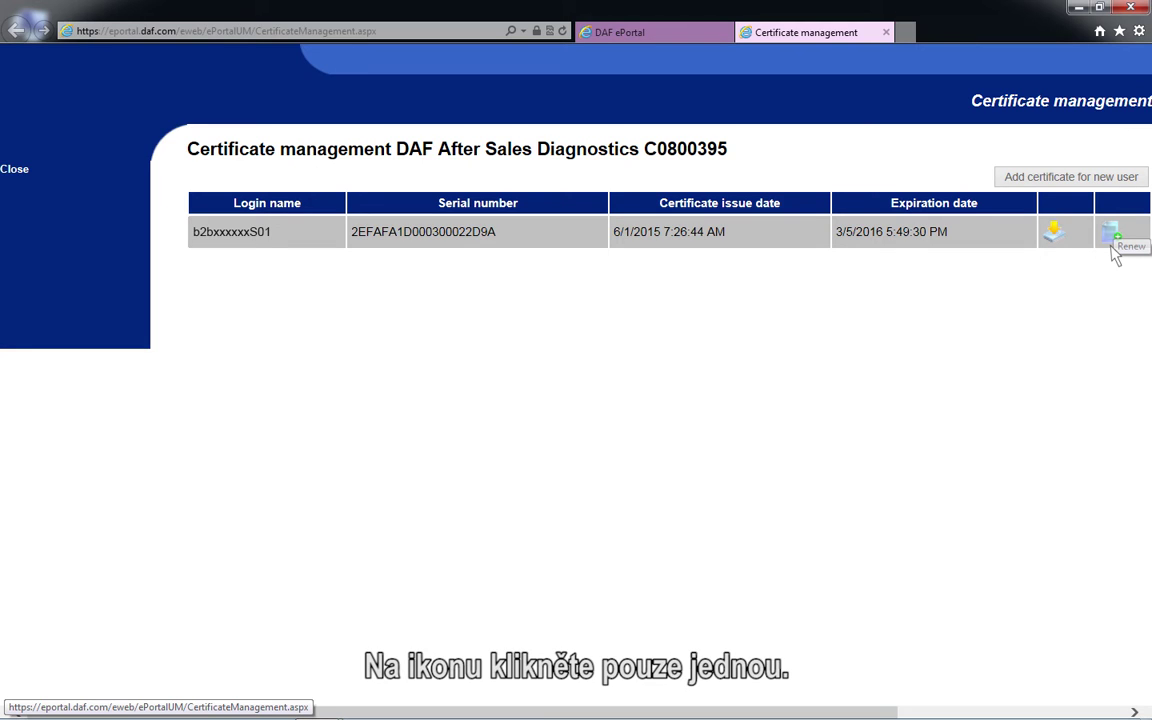
pyautogui.click(1115, 255)
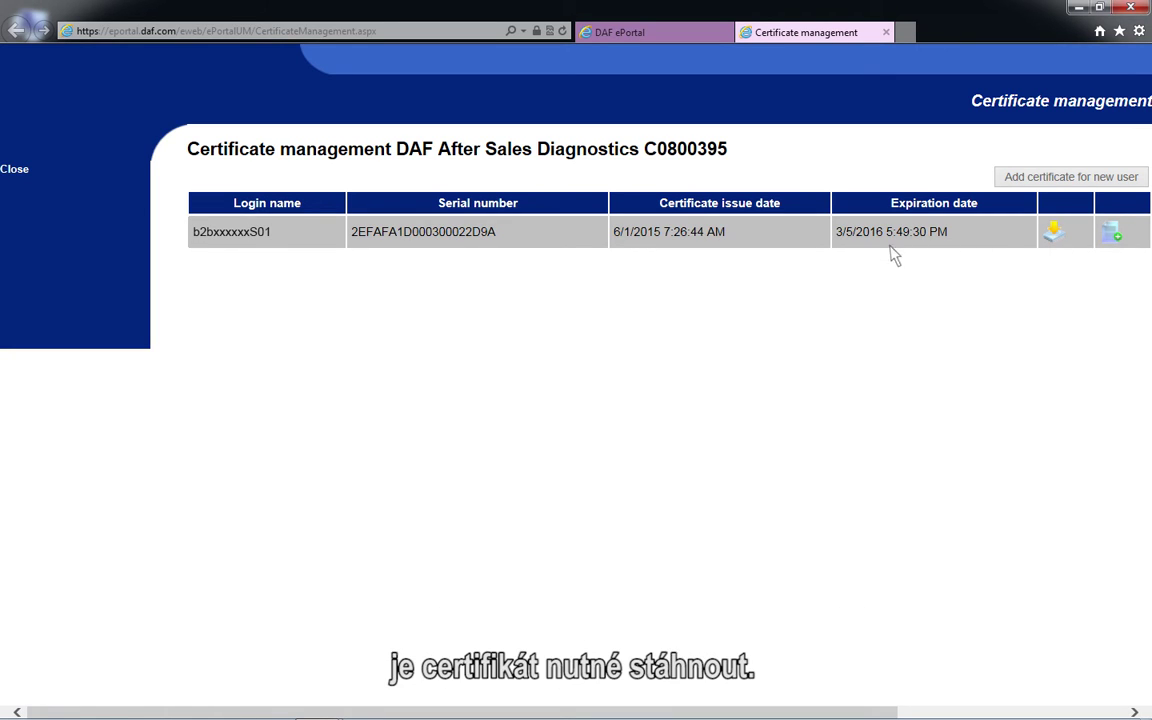
pyautogui.click(1052, 233)
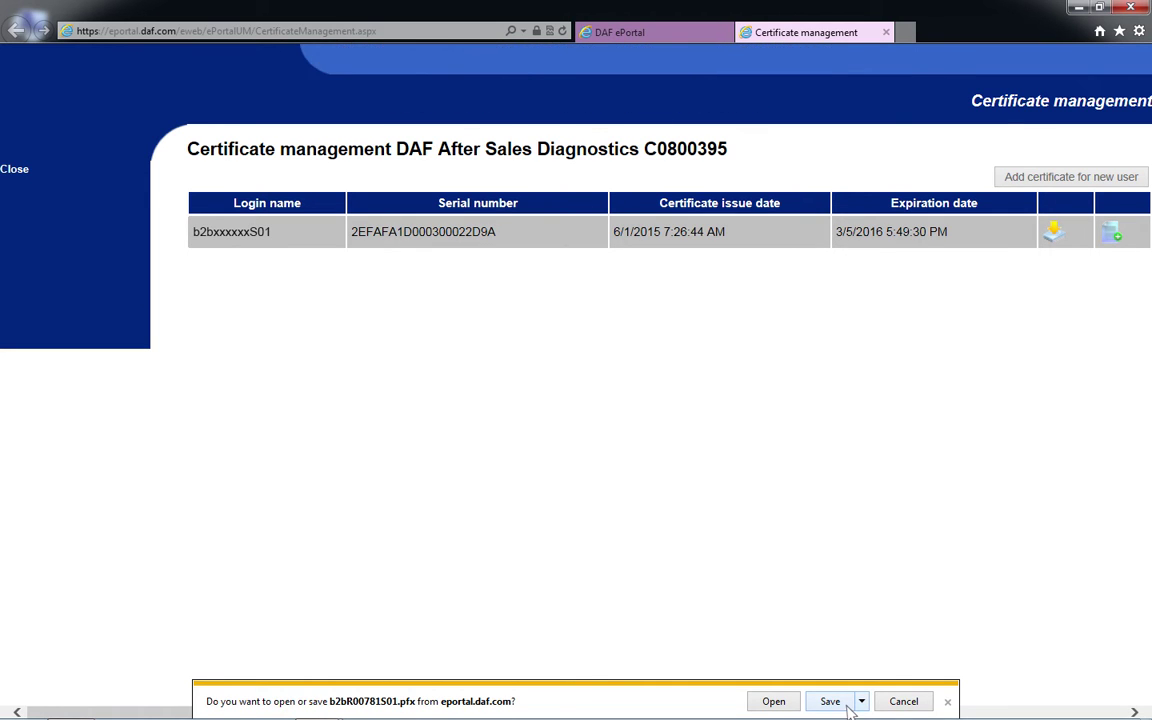
pyautogui.click(830, 701)
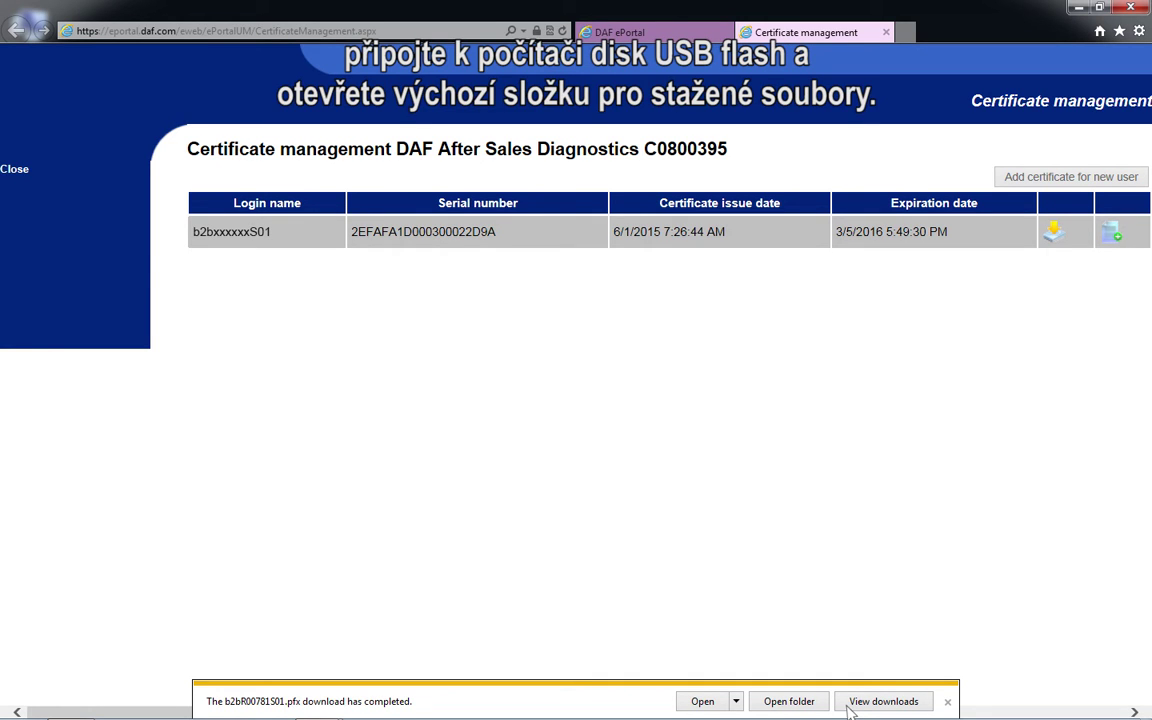
# Copy the downloaded .pfx certificate from Downloads and paste it onto the USB drive.
pyautogui.click(789, 702)
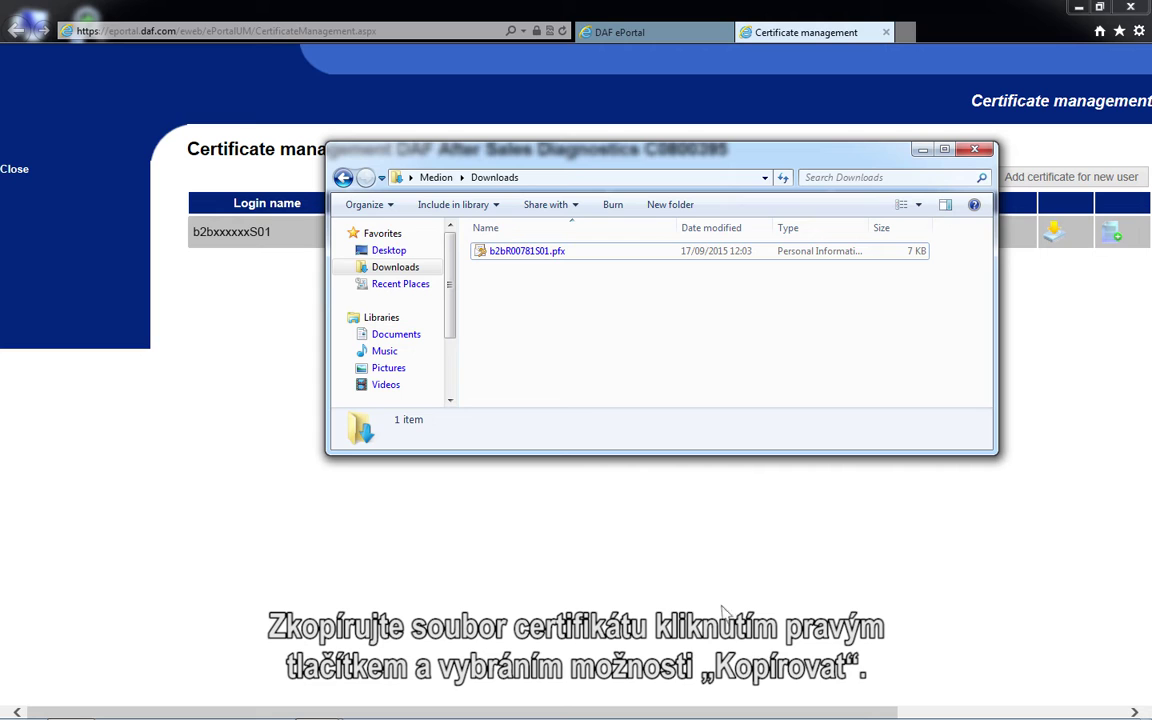
pyautogui.rightClick(491, 256)
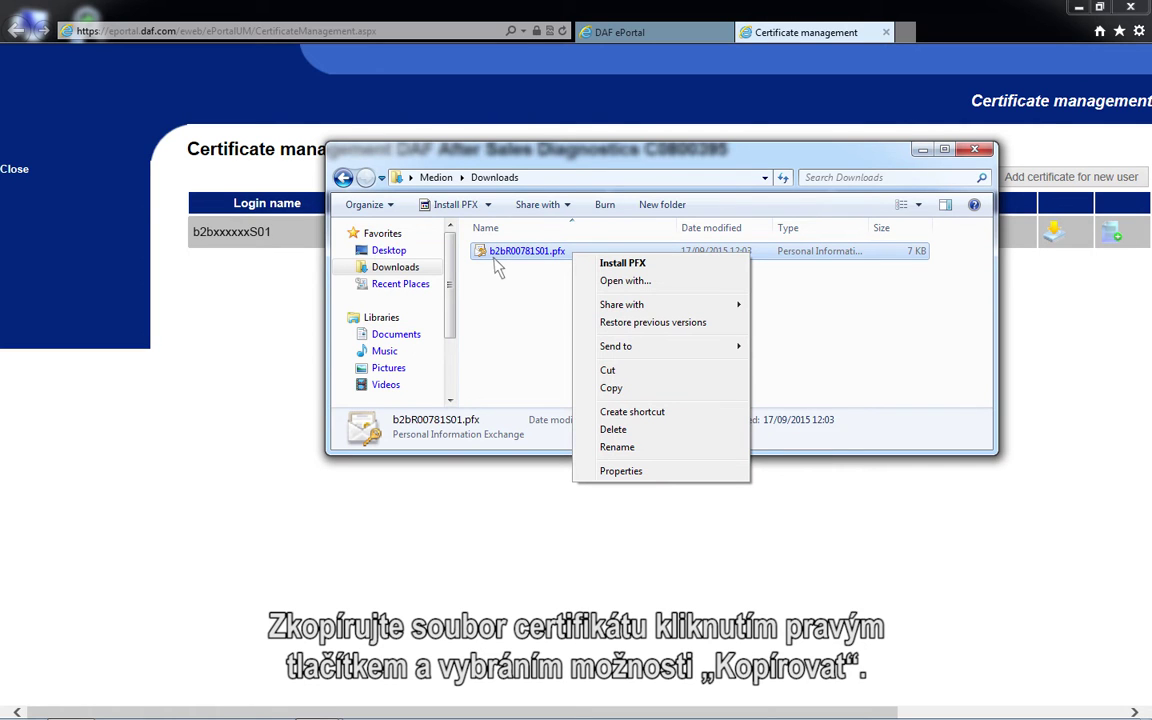
pyautogui.click(630, 400)
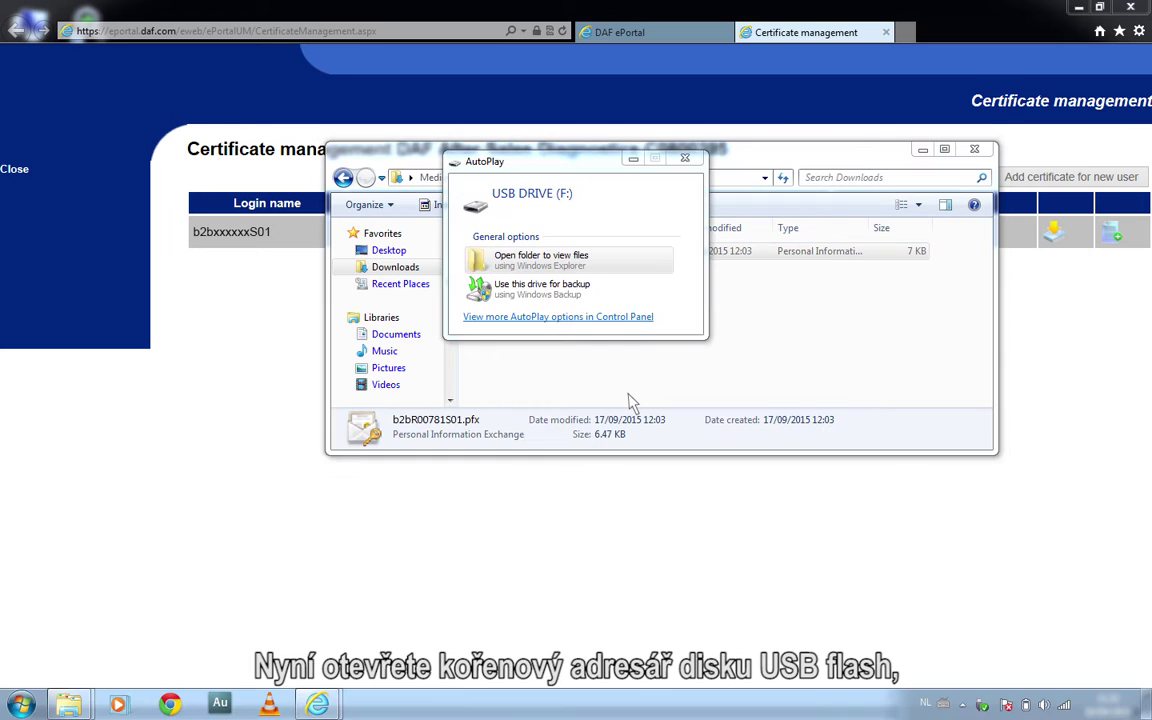
pyautogui.click(491, 262)
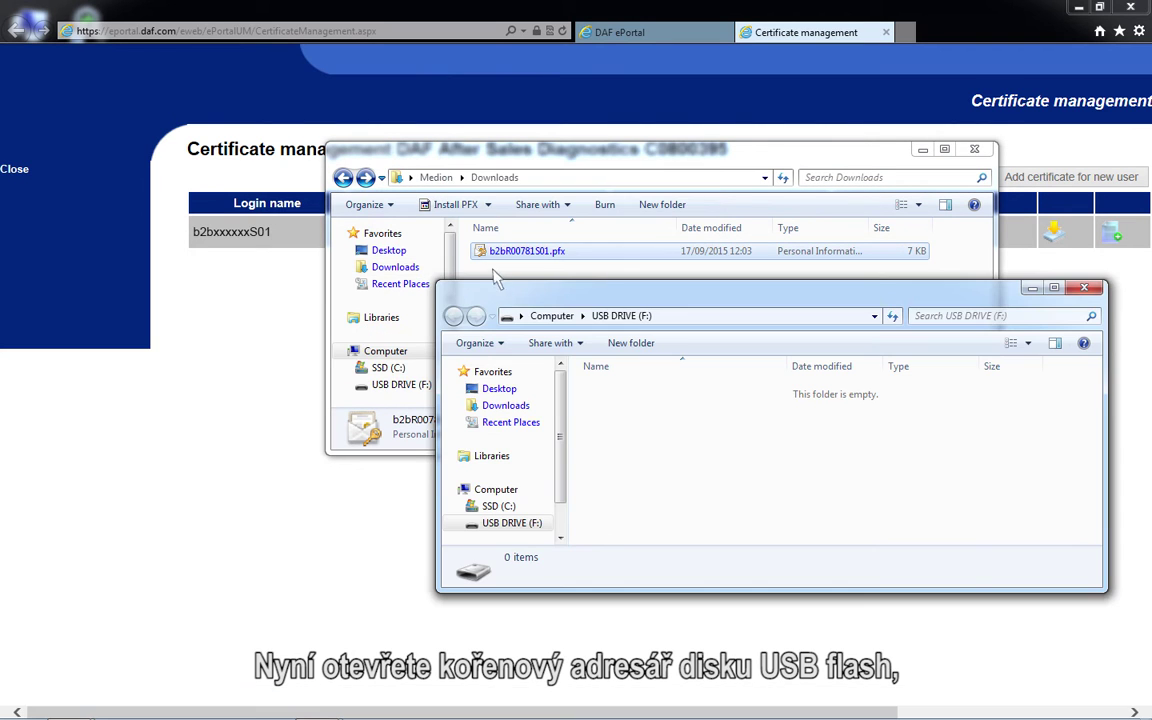
pyautogui.rightClick(623, 428)
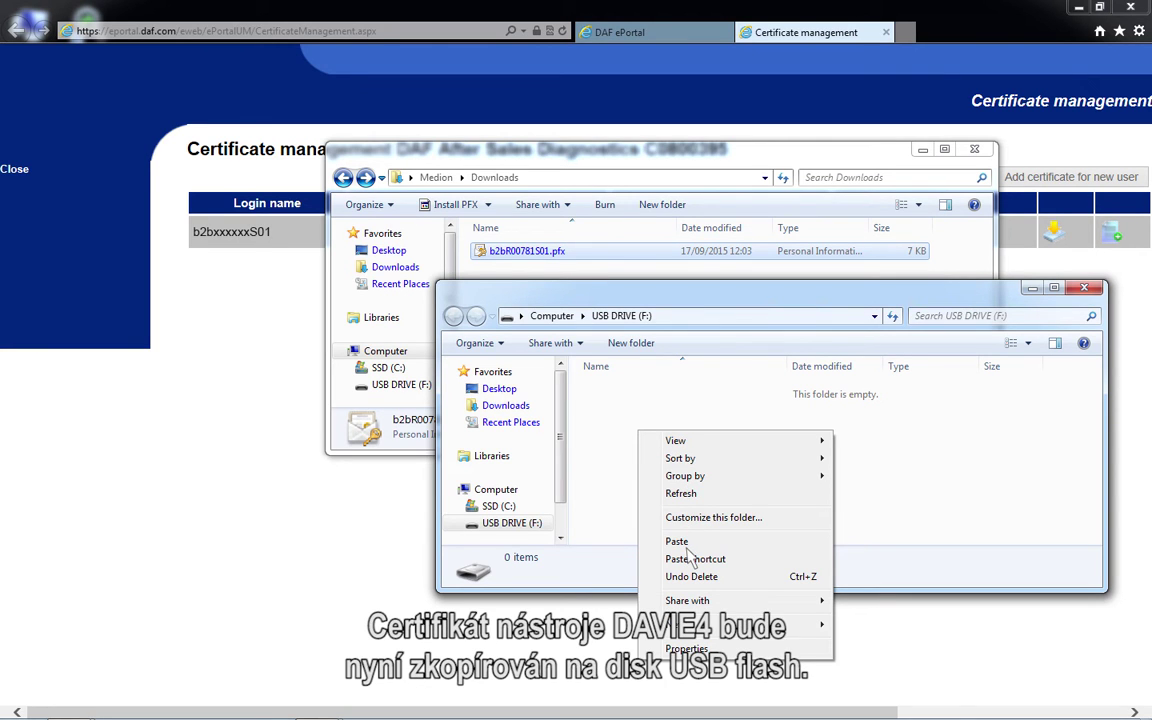
pyautogui.click(687, 546)
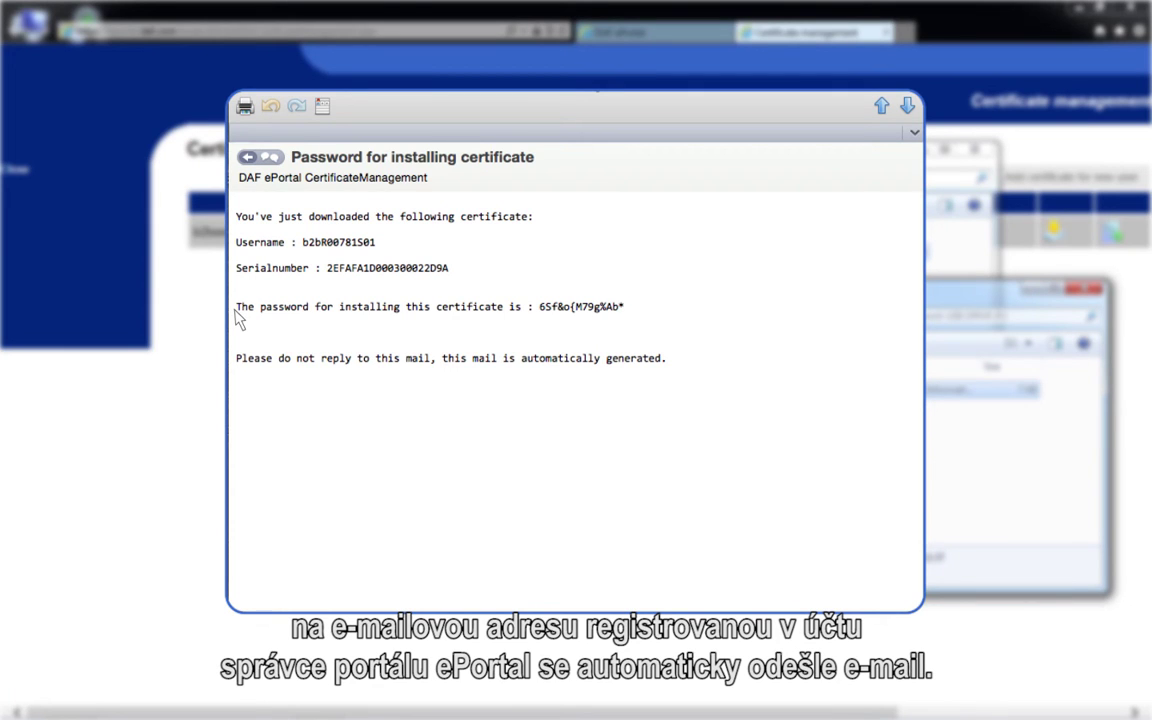
# Copy the email text with the certificate details through the installation password line.
pyautogui.moveTo(236, 215)
pyautogui.mouseDown()
pyautogui.moveTo(389, 217)
pyautogui.moveTo(393, 258)
pyautogui.moveTo(630, 318)
pyautogui.mouseUp()
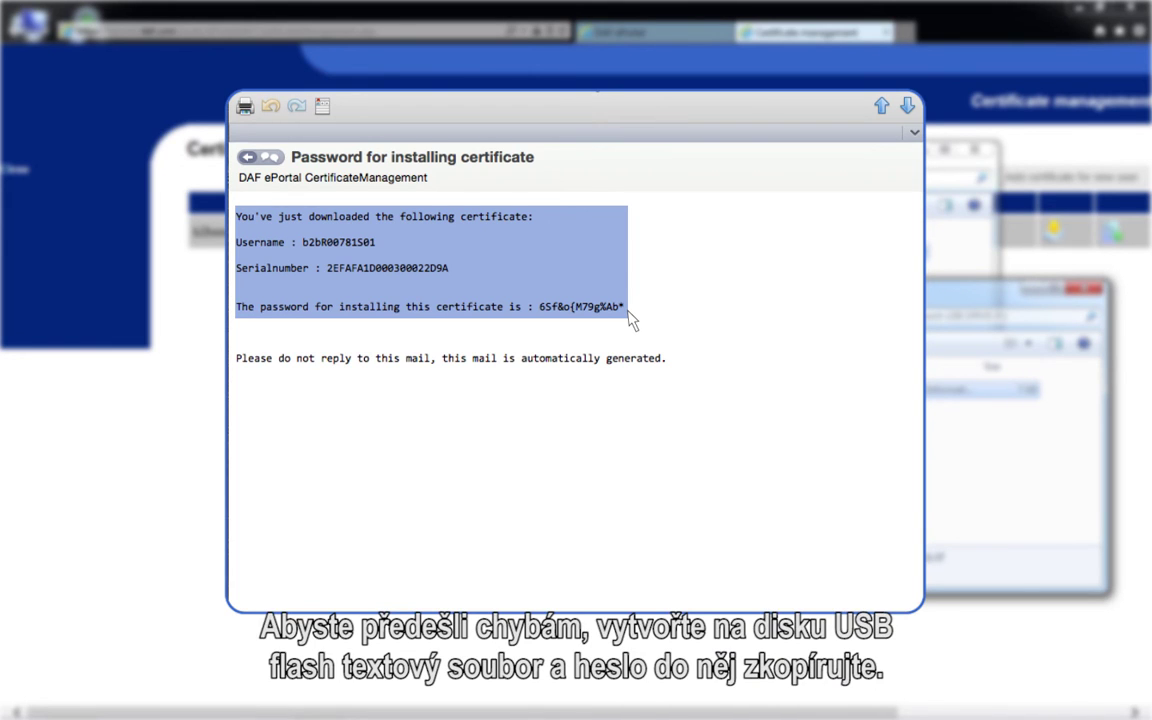
pyautogui.rightClick(628, 311)
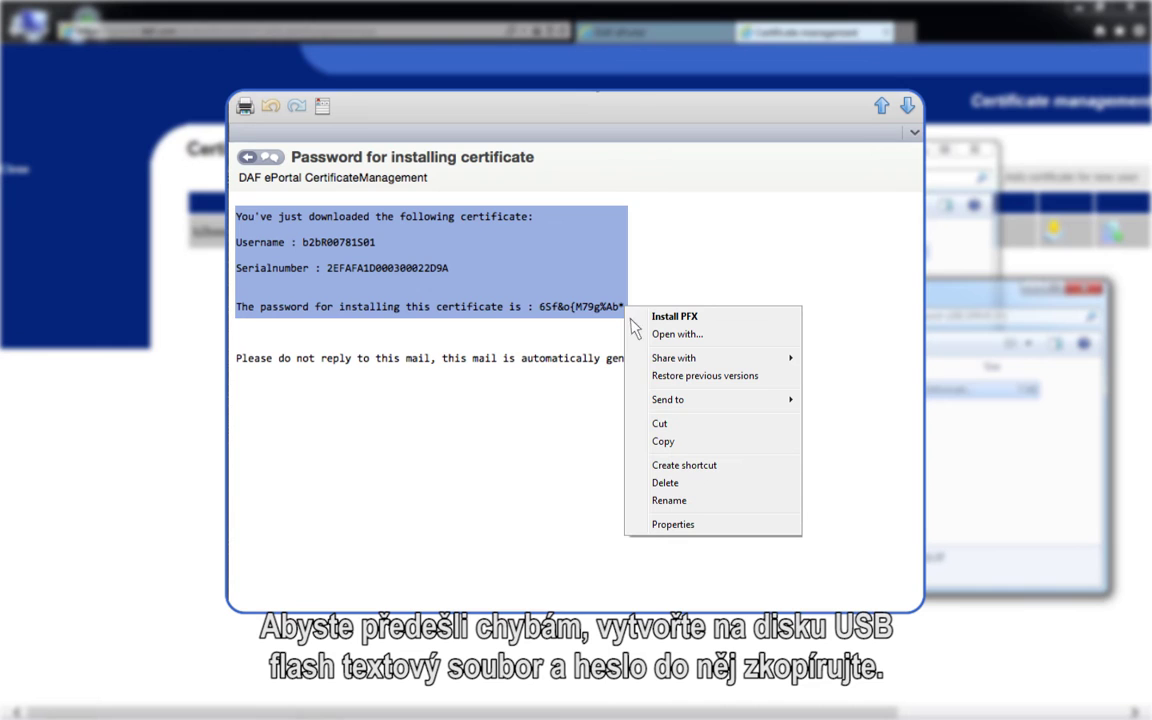
pyautogui.click(663, 441)
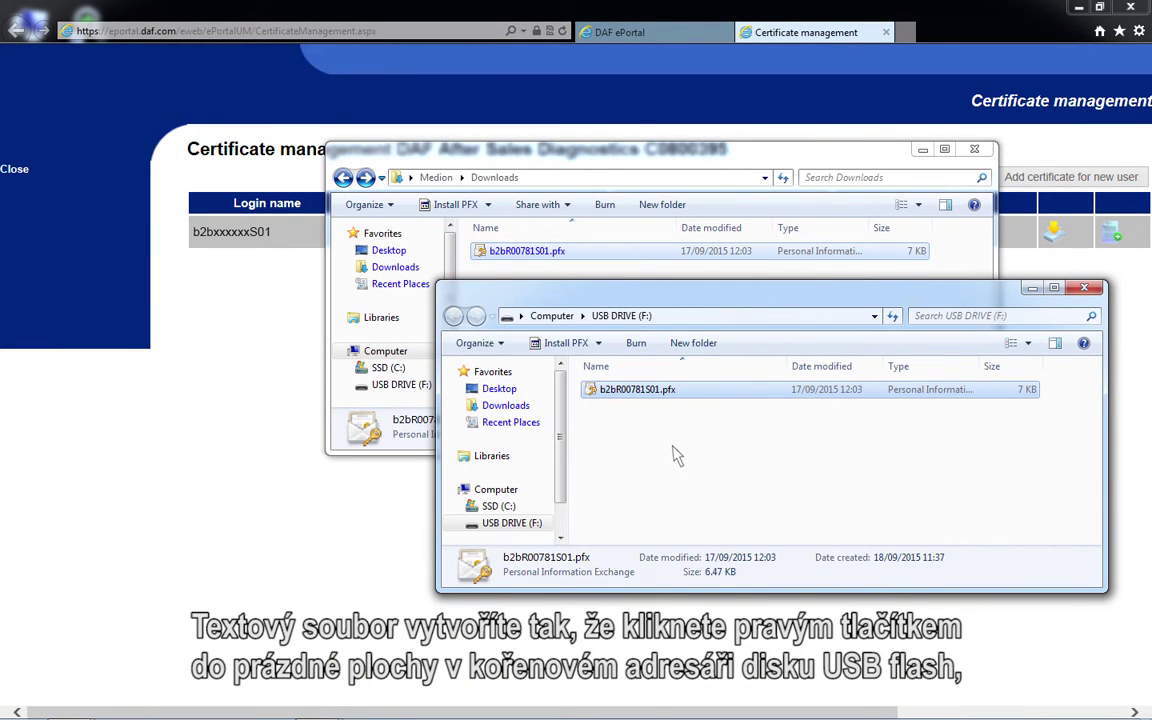
# Save the copied certificate details and password in a new text document on the USB drive.
pyautogui.rightClick(588, 405)
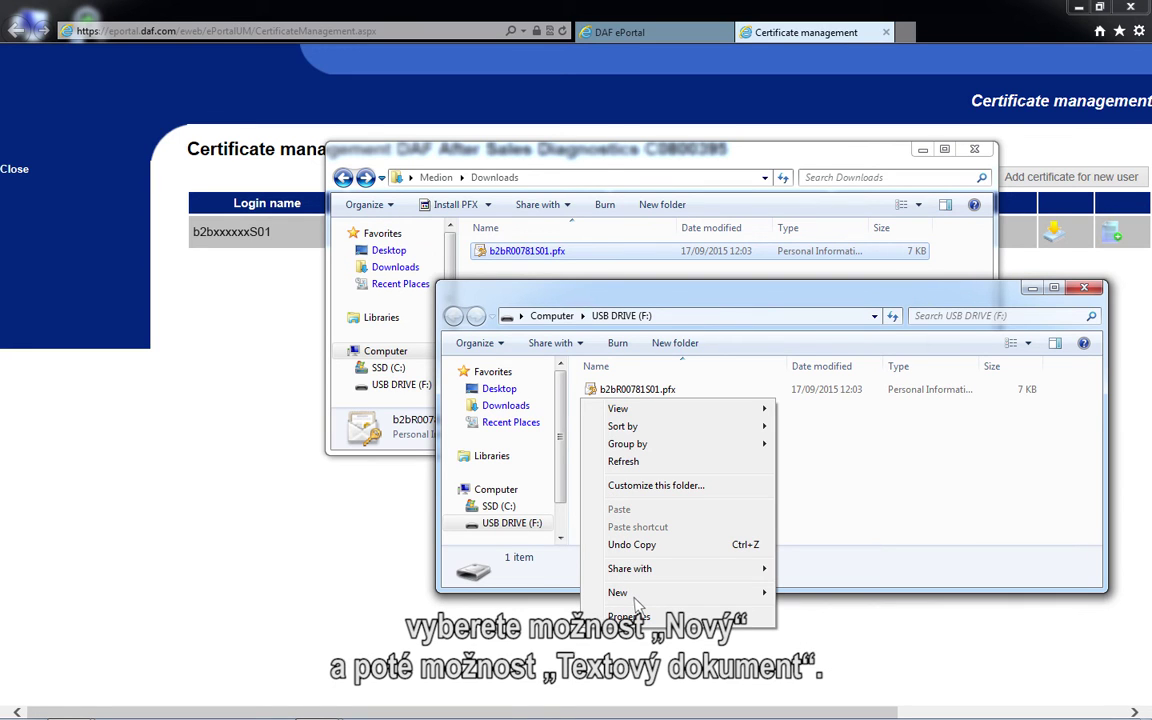
pyautogui.moveTo(616, 592)
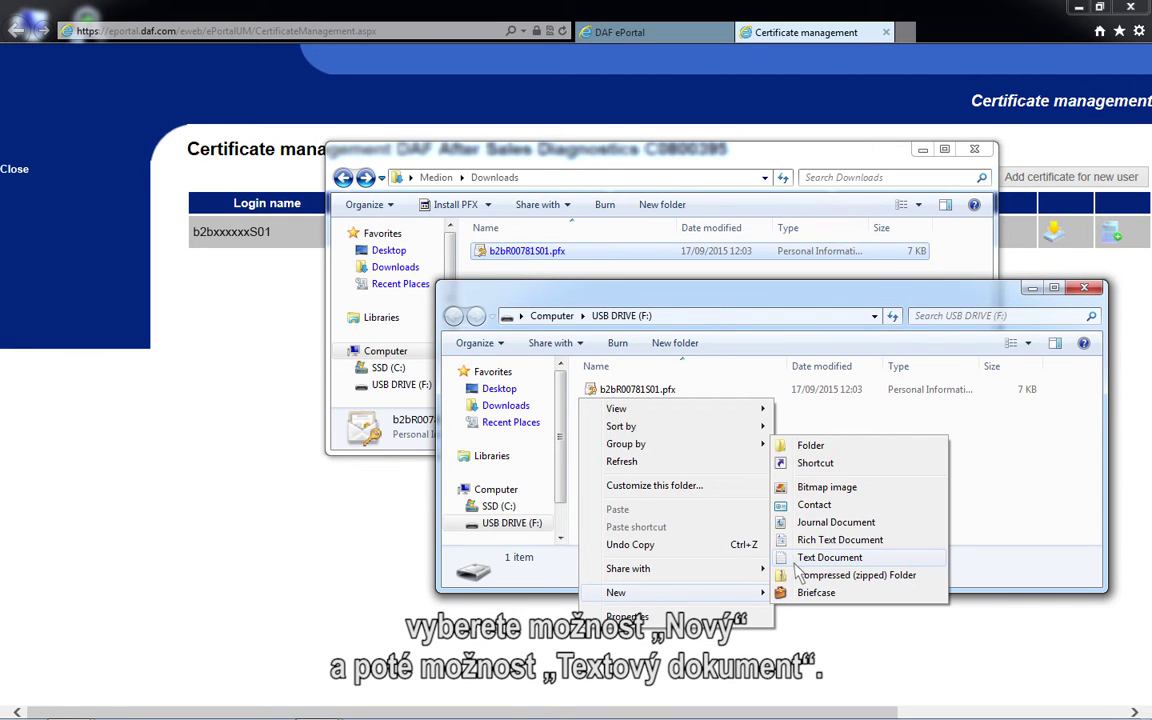
pyautogui.click(796, 558)
pyautogui.press('Return')
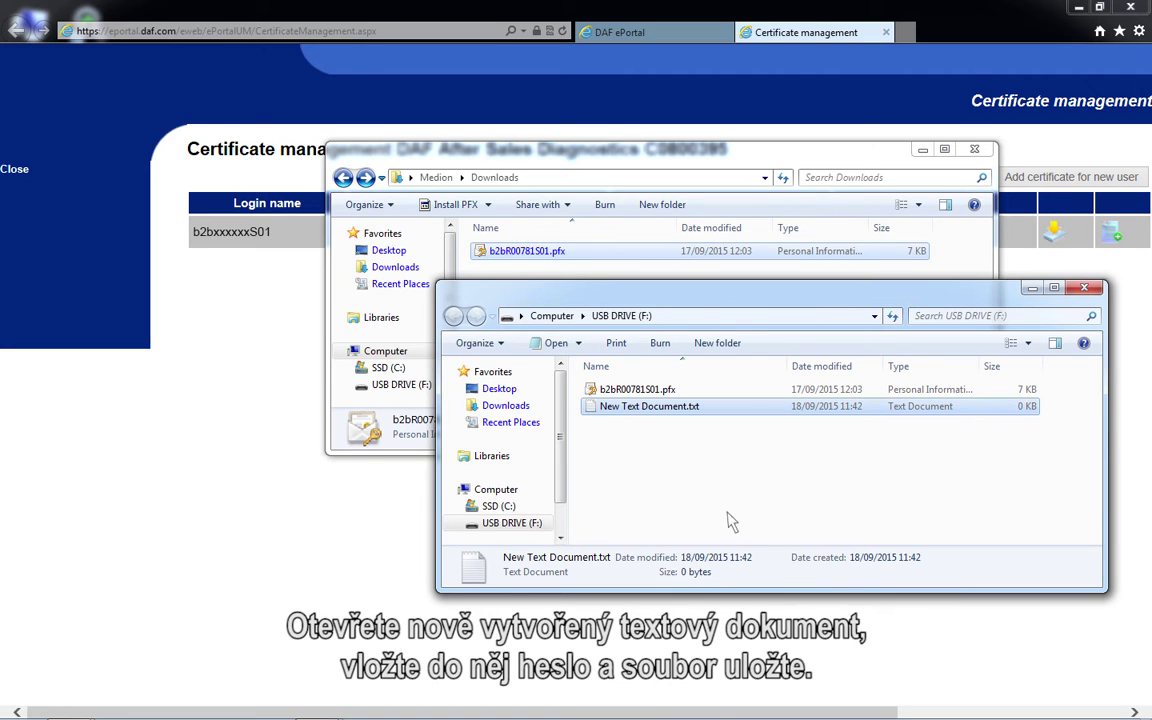
pyautogui.doubleClick(595, 412)
pyautogui.rightClick(184, 204)
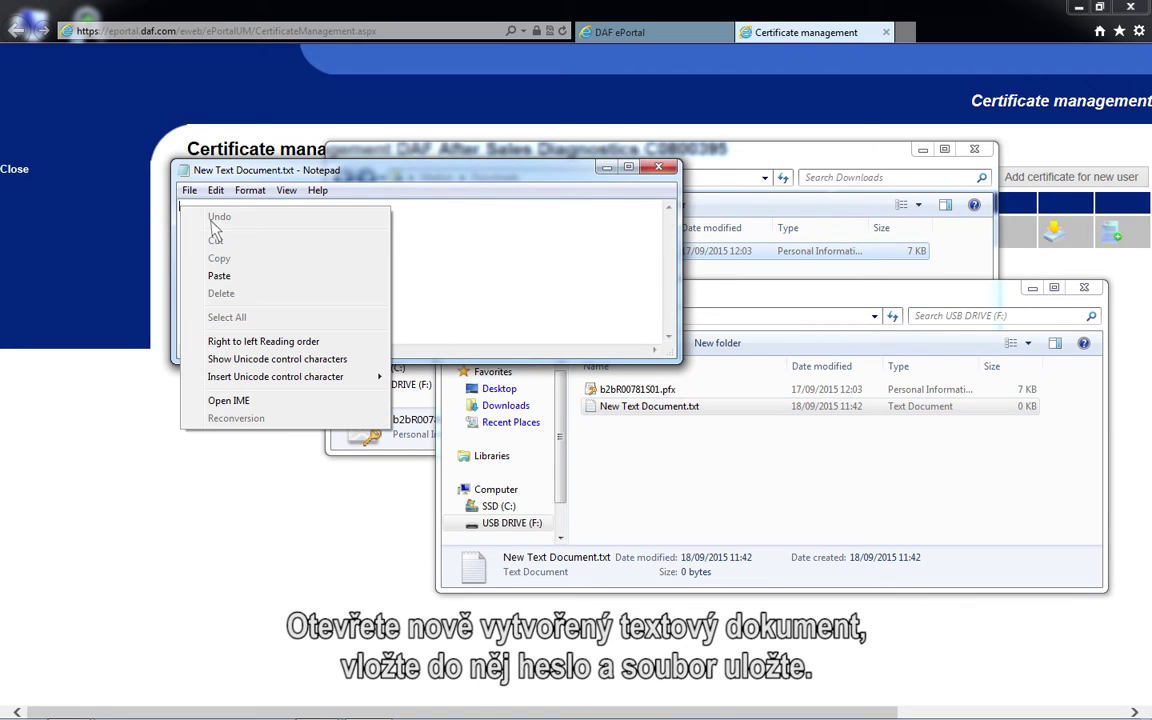
pyautogui.click(219, 277)
pyautogui.hotkey('alt', 'F4')
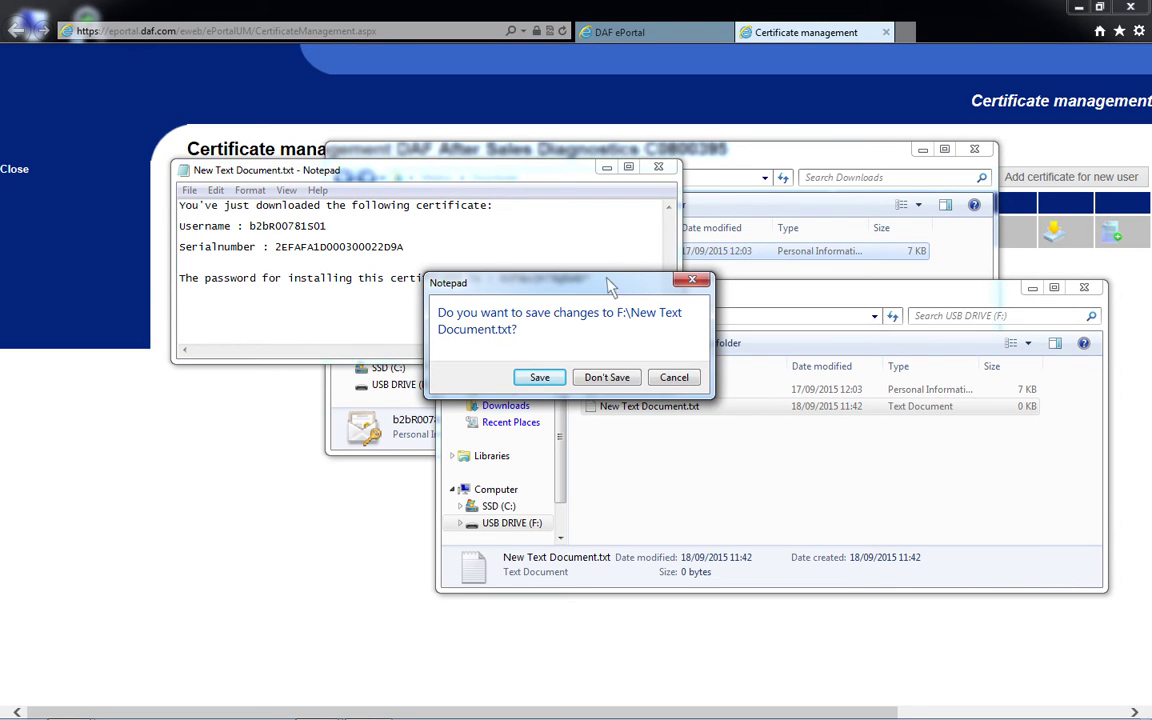
pyautogui.click(540, 378)
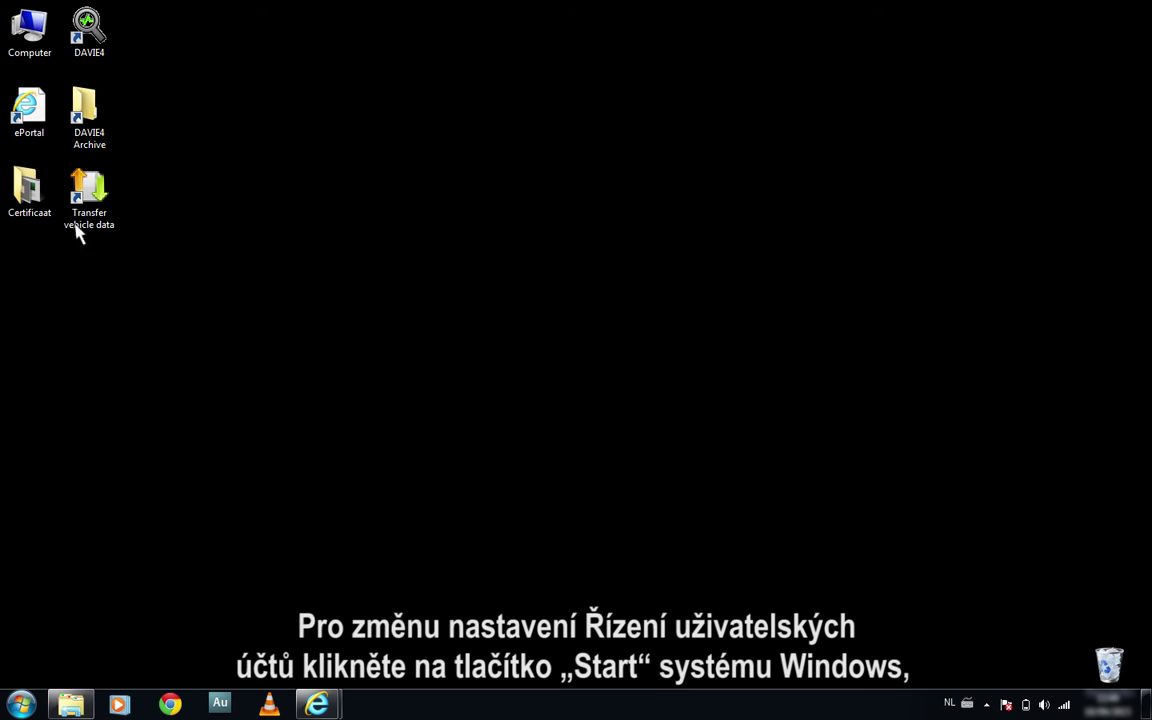
# Find the UAC settings through Start search, lower the slider to Never notify and confirm.
pyautogui.click(20, 706)
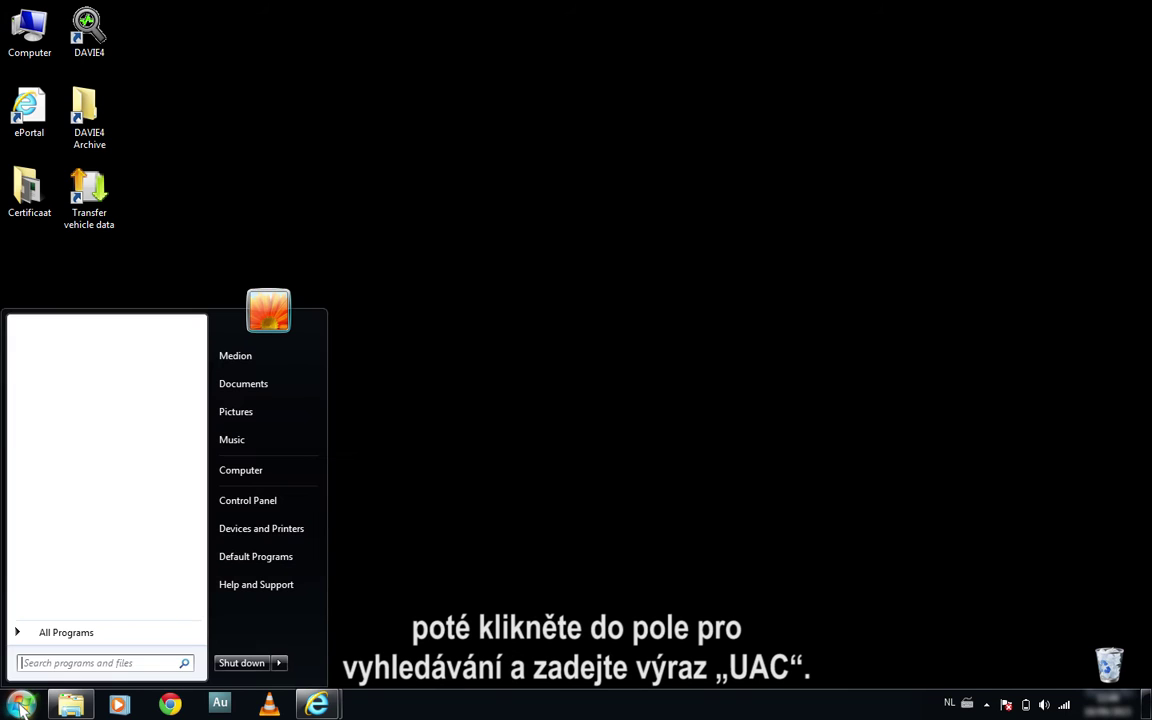
pyautogui.write('UACU')
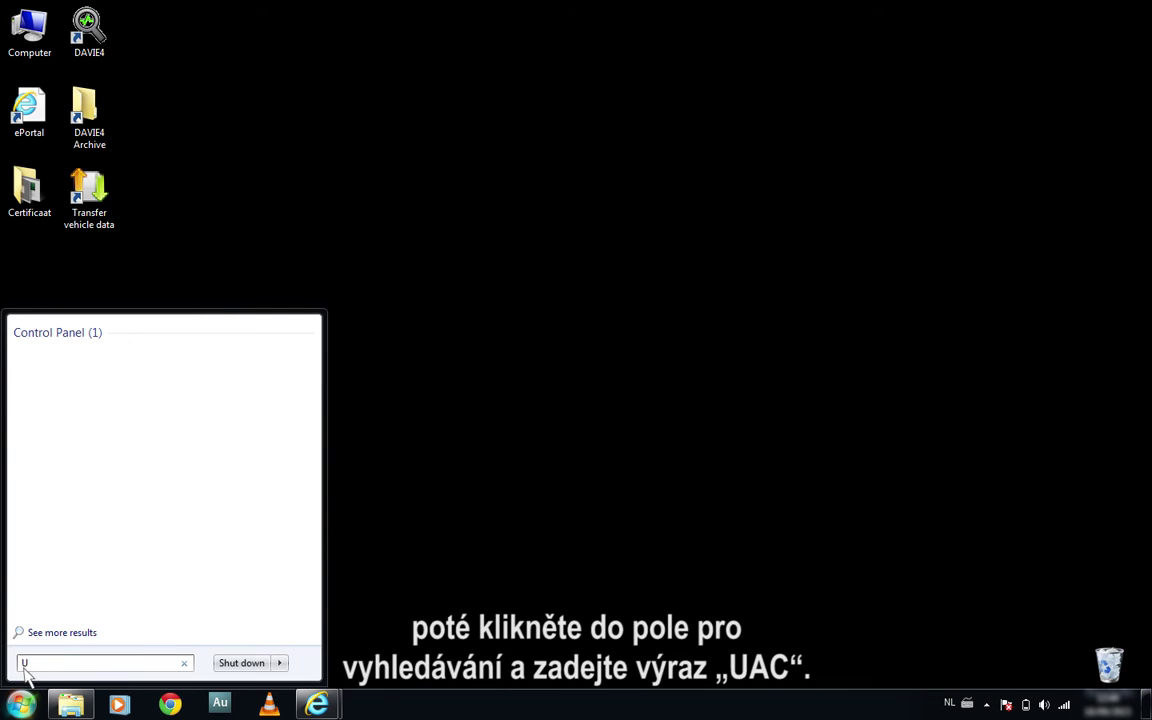
pyautogui.write('AC')
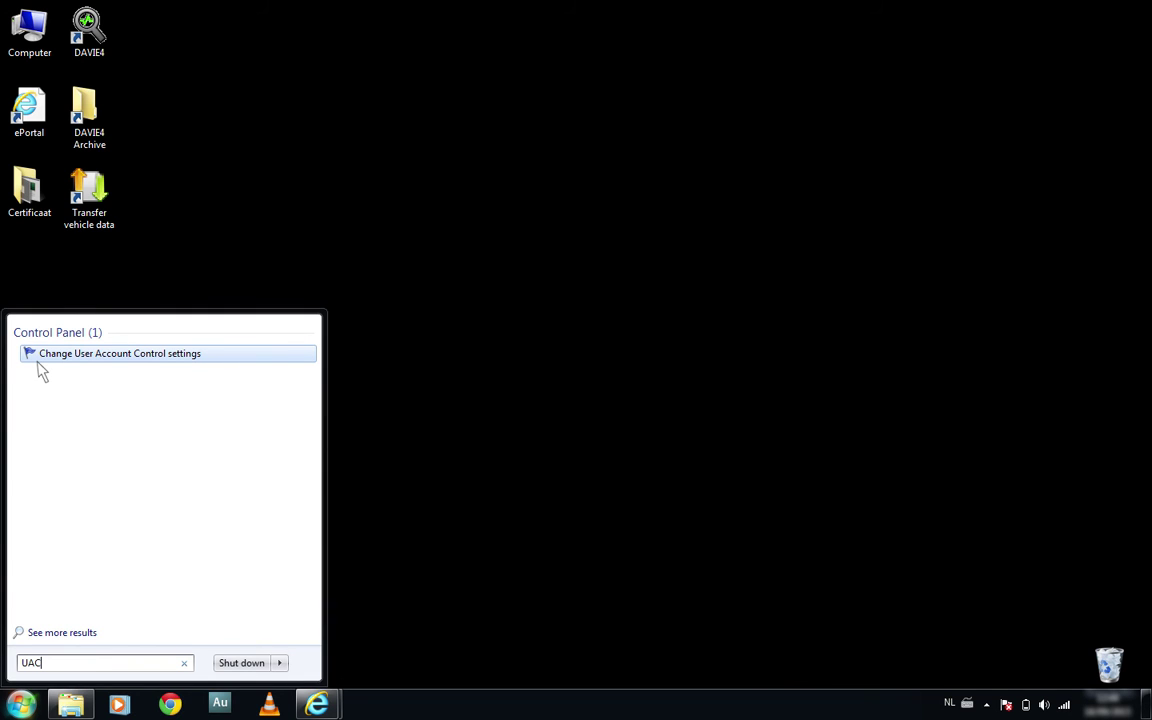
pyautogui.click(40, 367)
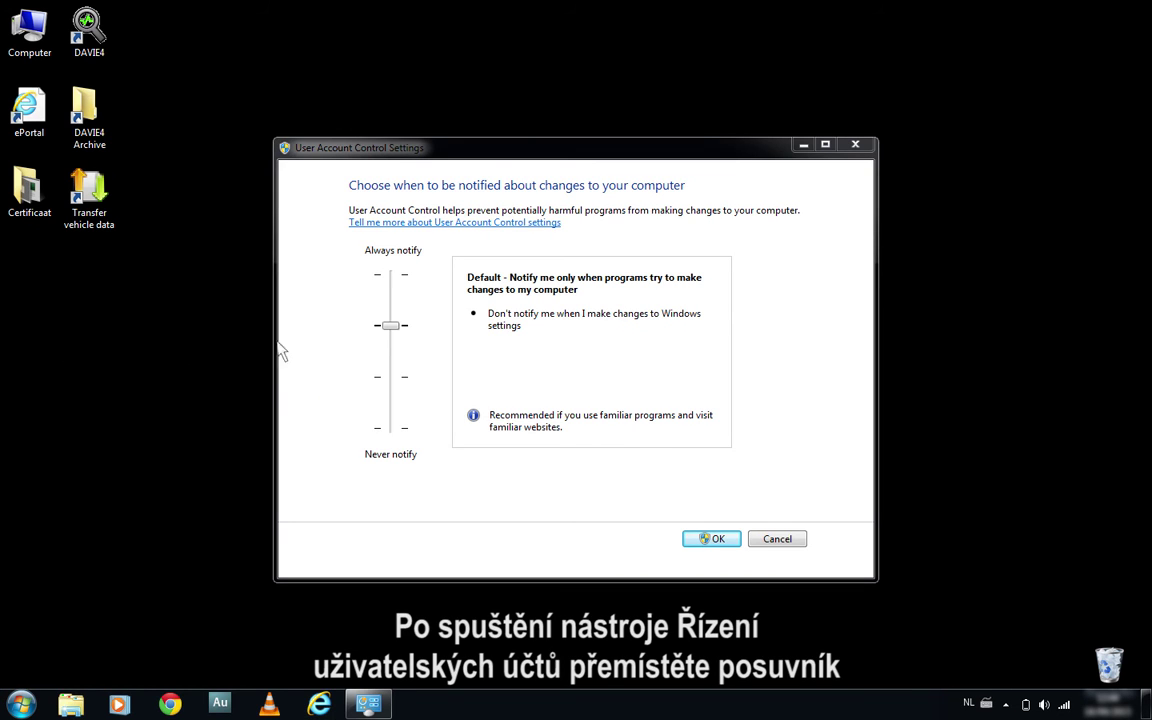
pyautogui.moveTo(390, 326); pyautogui.dragTo(393, 432)
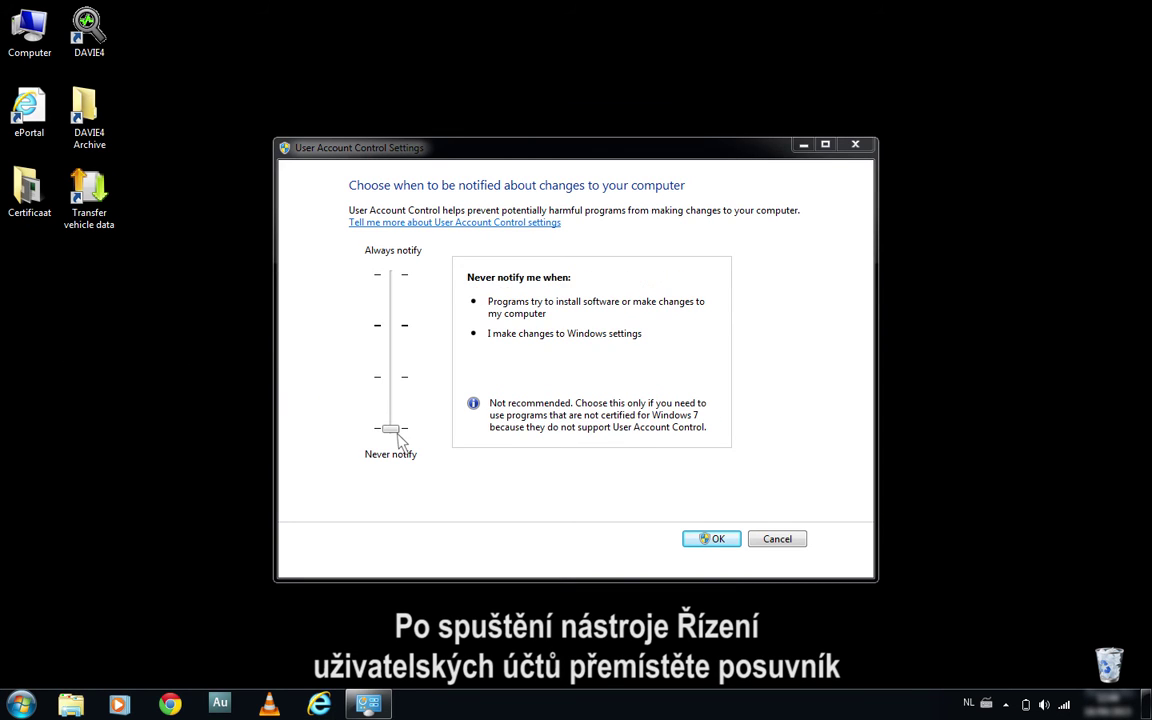
pyautogui.click(710, 540)
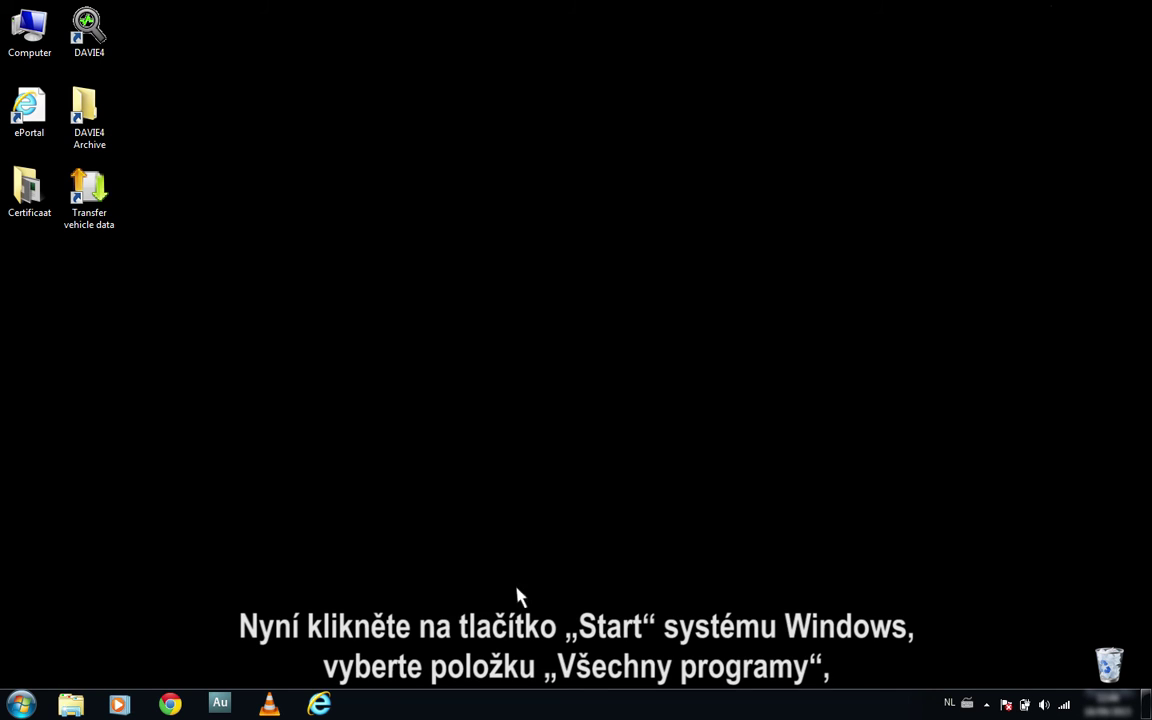
pyautogui.click(22, 704)
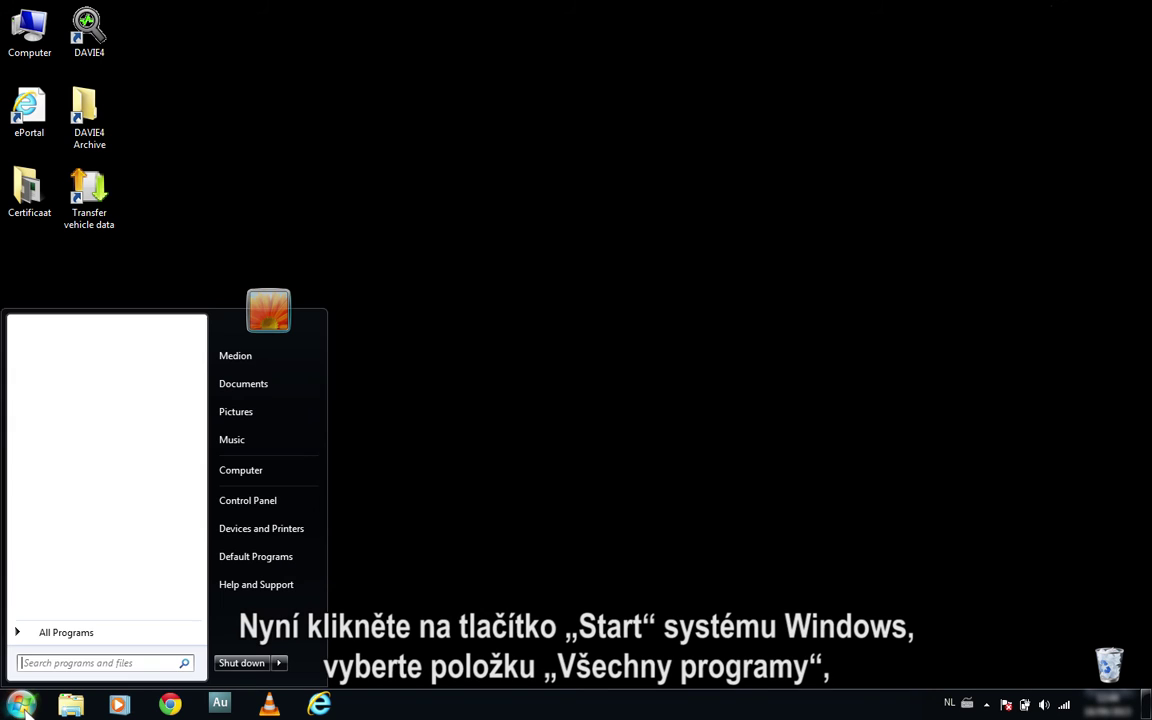
pyautogui.click(33, 638)
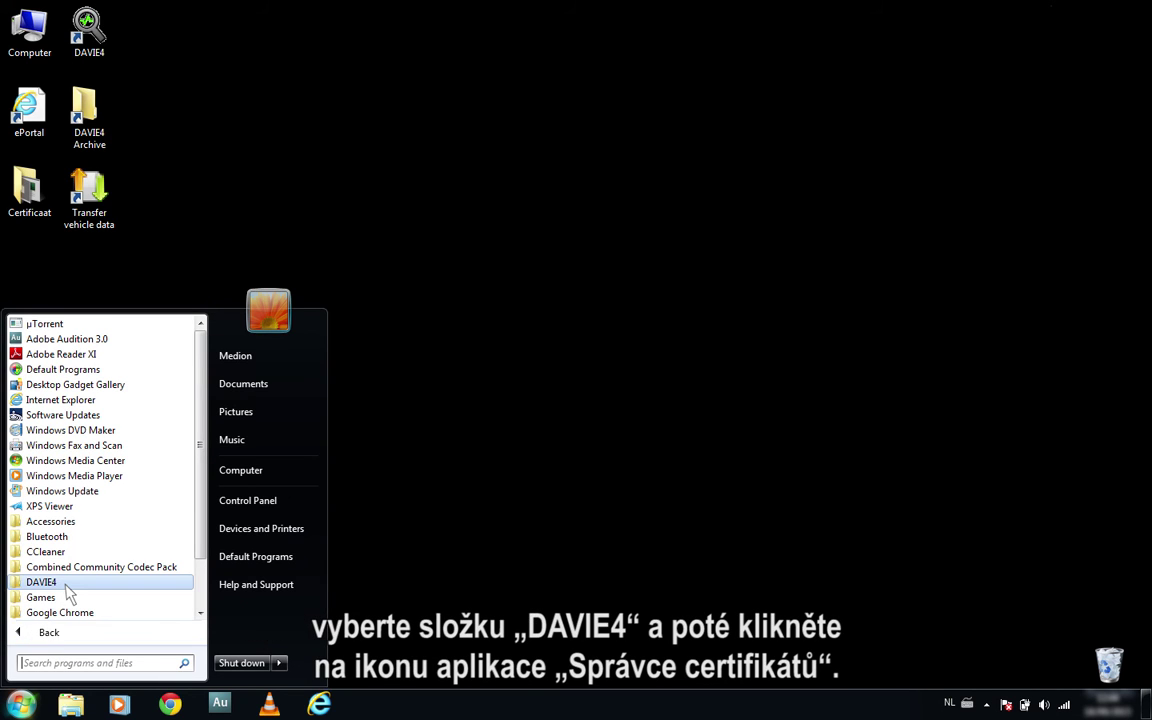
pyautogui.click(69, 594)
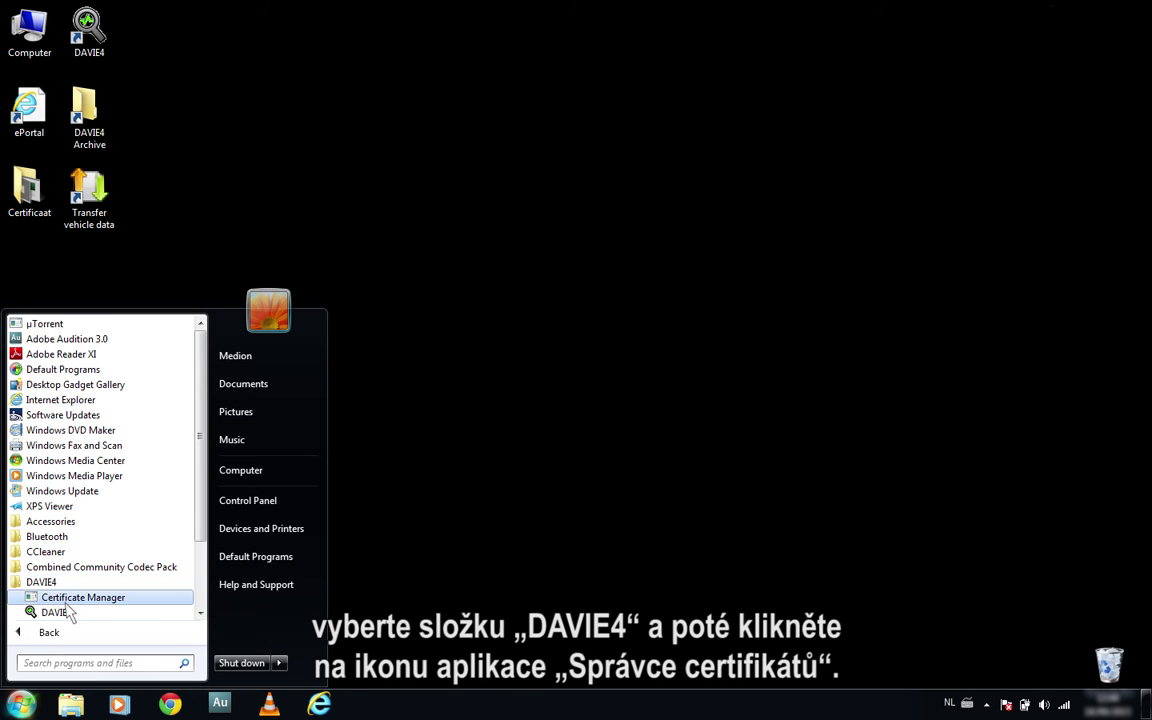
pyautogui.click(66, 600)
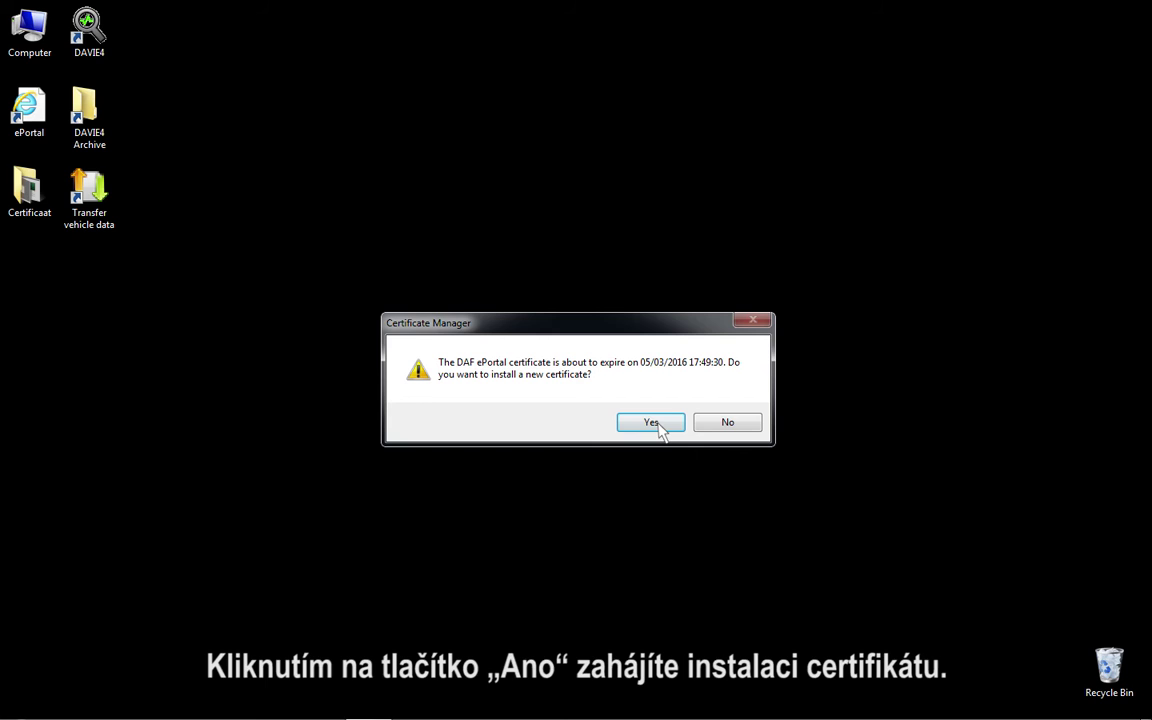
# Agree to install a new certificate and select b2bR00781S01.pfx from USB DRIVE (G:).
pyautogui.click(651, 424)
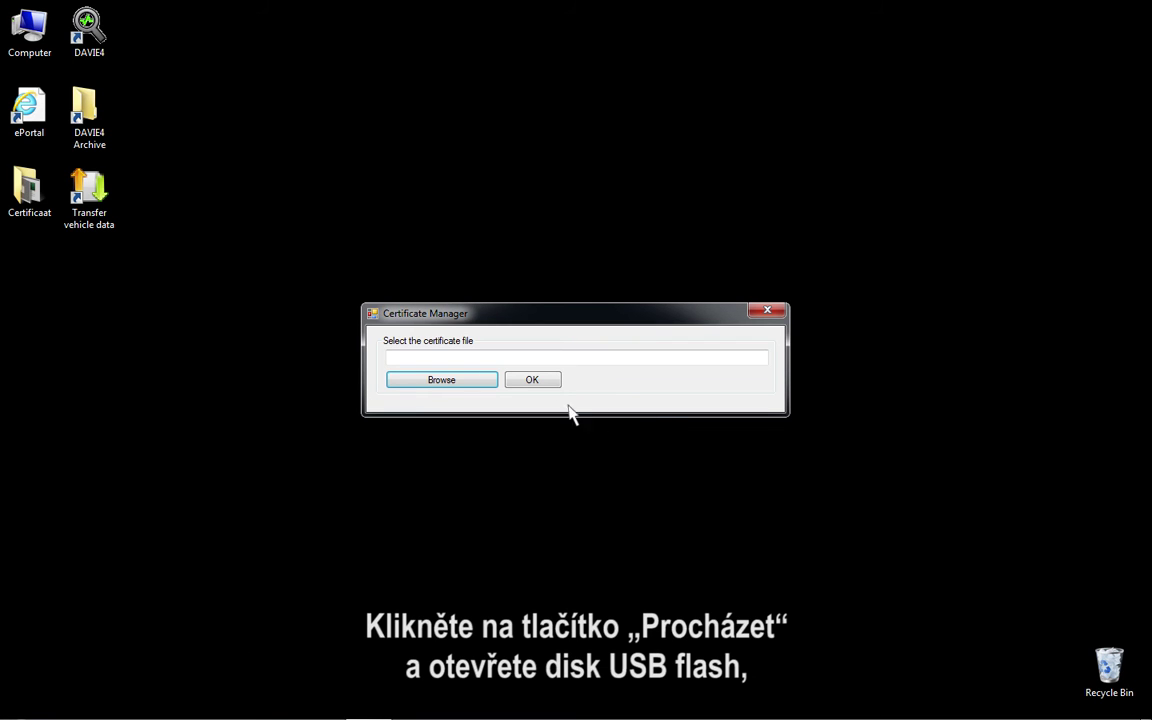
pyautogui.click(465, 391)
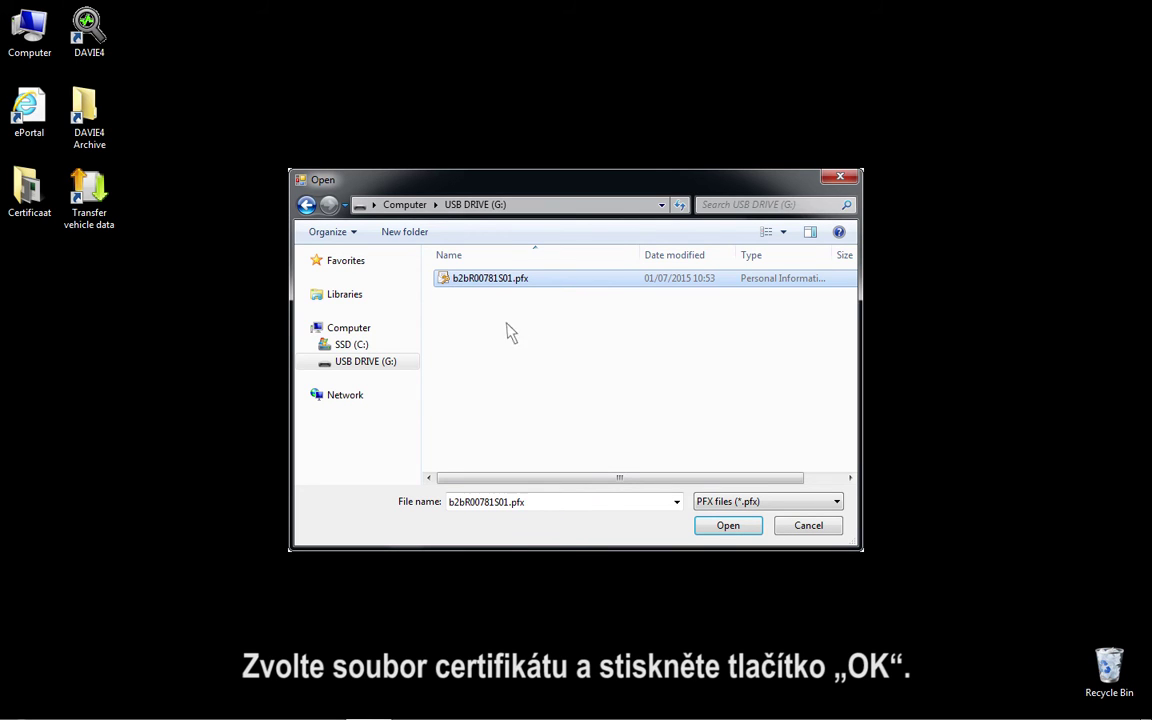
pyautogui.click(750, 528)
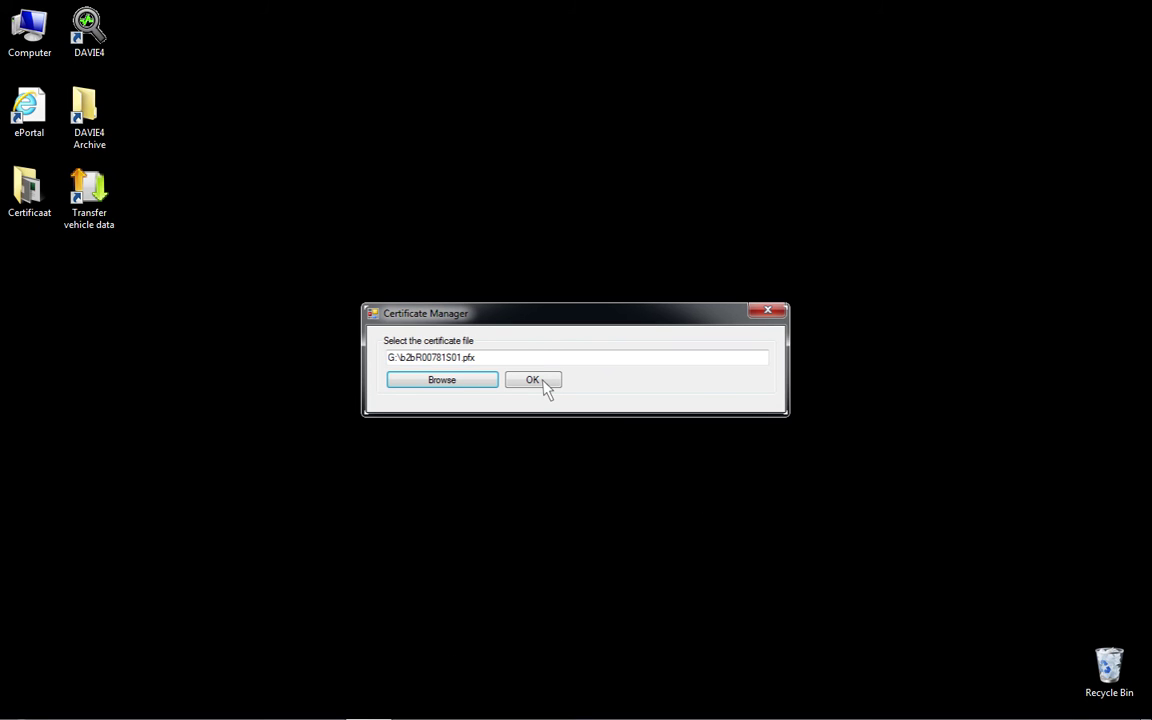
pyautogui.click(545, 388)
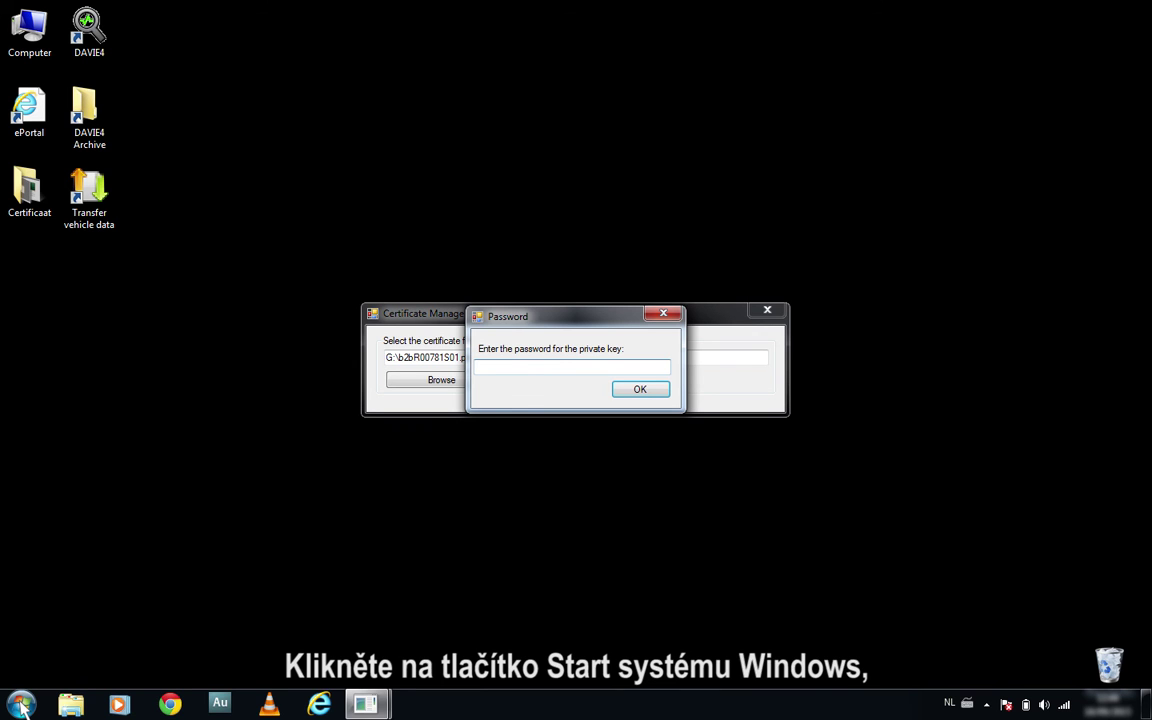
# Open New Text Document.txt on the USB drive and copy the installation password.
pyautogui.click(22, 706)
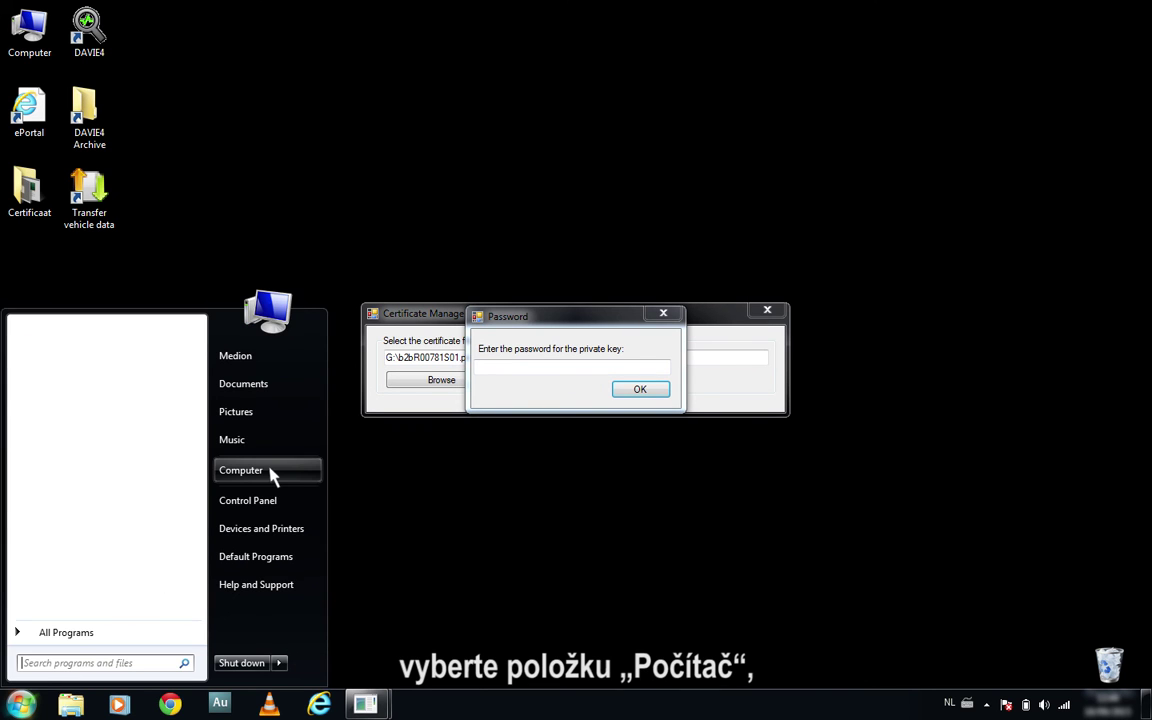
pyautogui.click(241, 470)
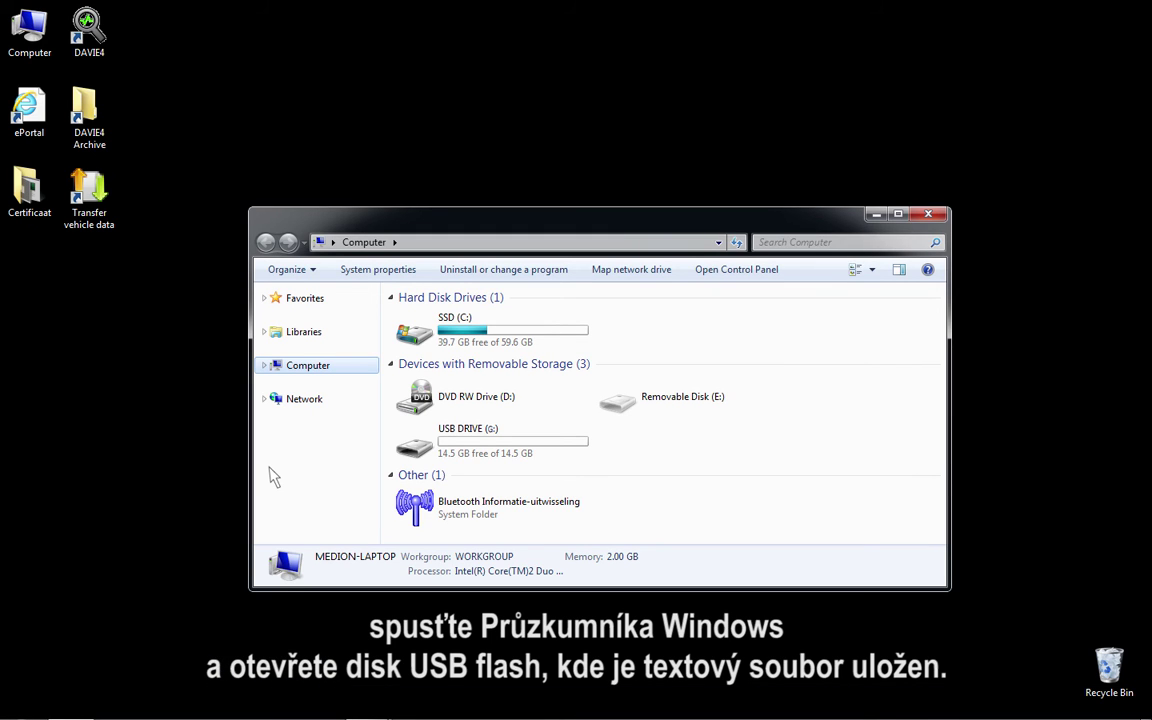
pyautogui.doubleClick(418, 440)
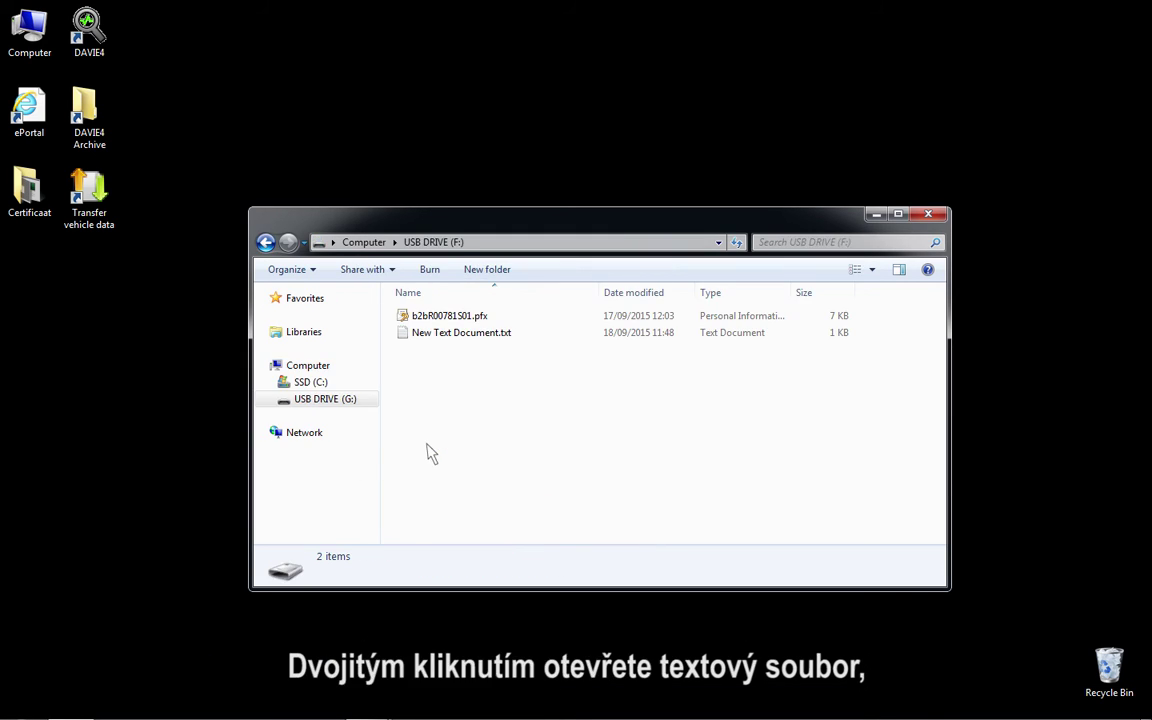
pyautogui.doubleClick(405, 334)
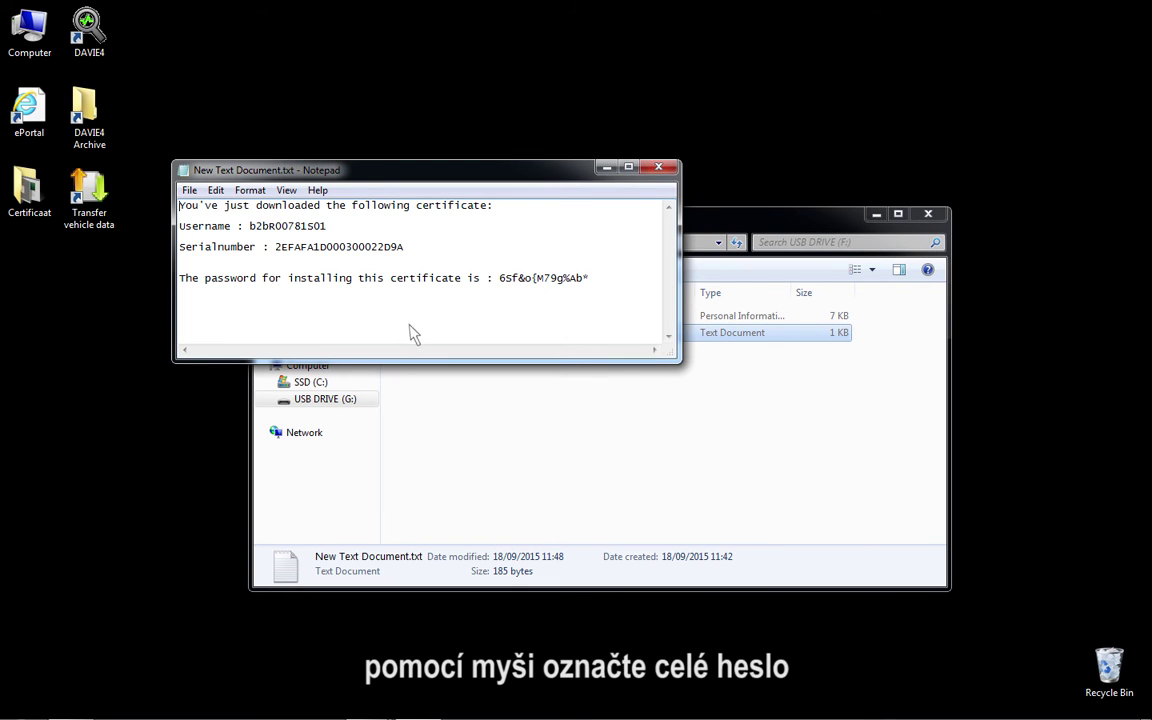
pyautogui.moveTo(498, 278); pyautogui.dragTo(590, 280)
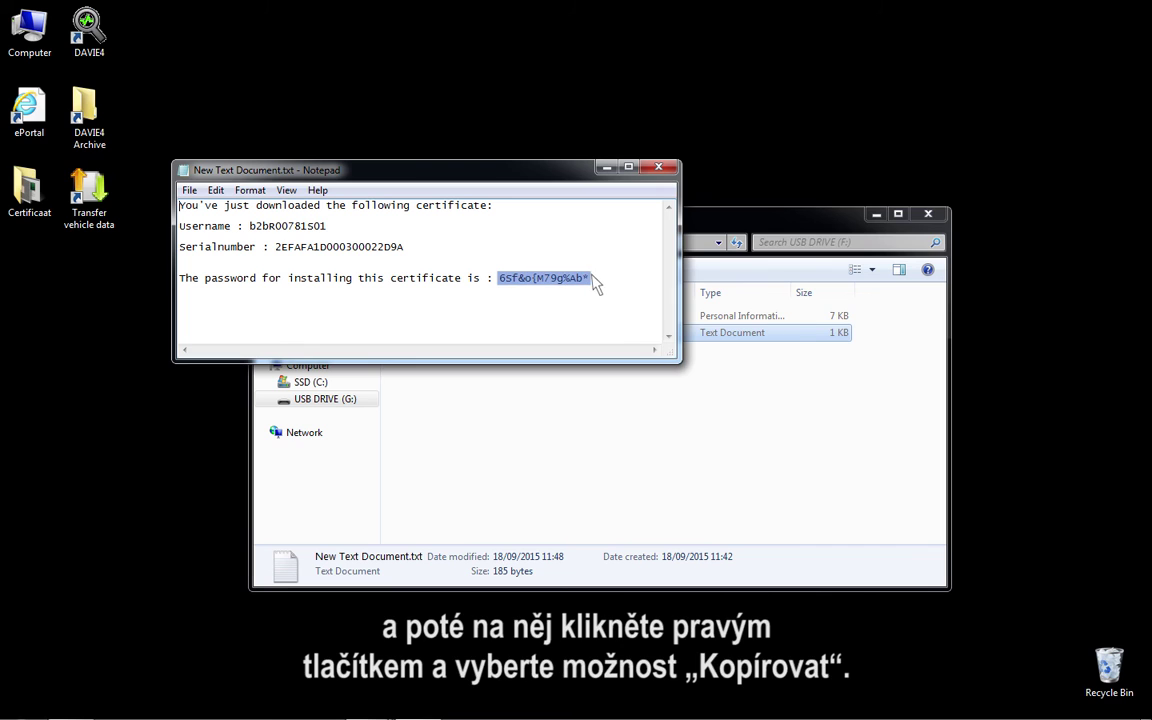
pyautogui.rightClick(590, 280)
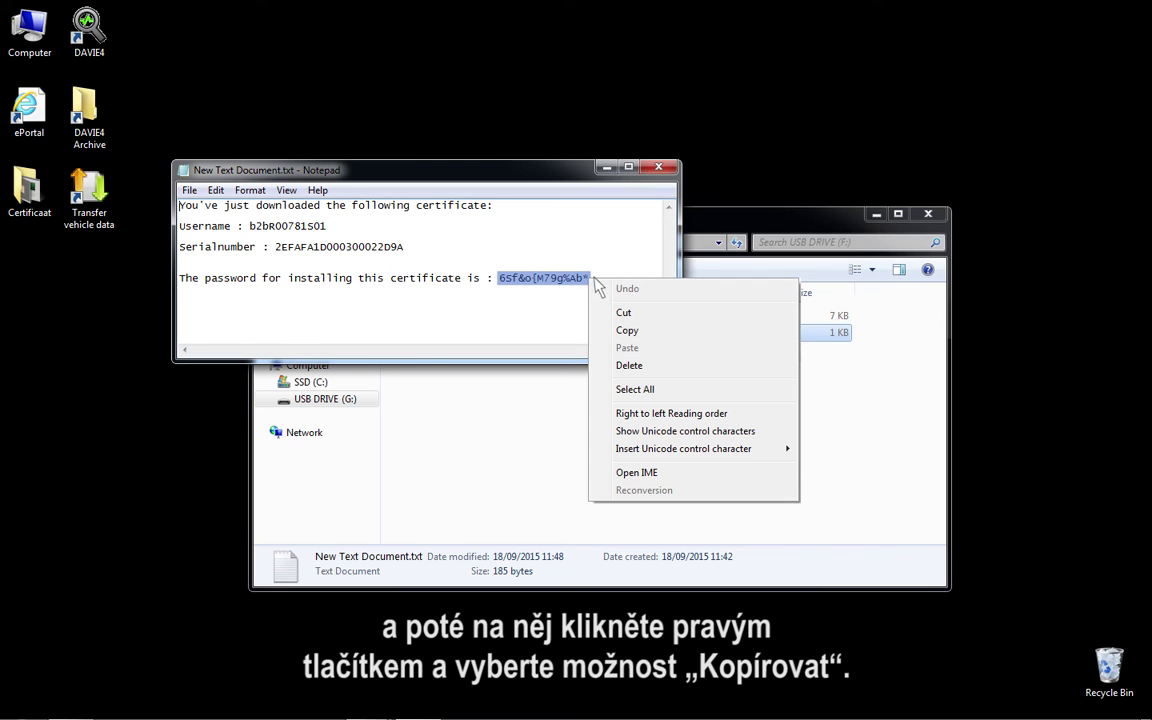
pyautogui.click(636, 331)
# Close Notepad and Explorer, paste the password into Certificate Manager, and confirm installation.
pyautogui.click(658, 168)
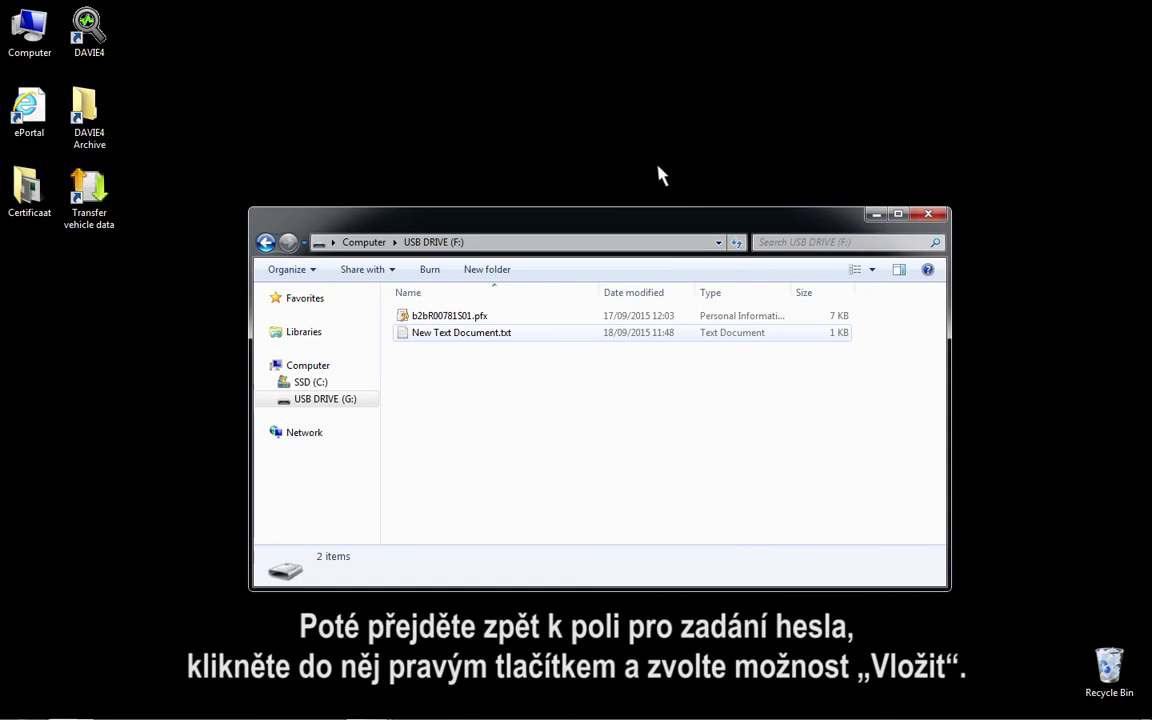
pyautogui.click(927, 214)
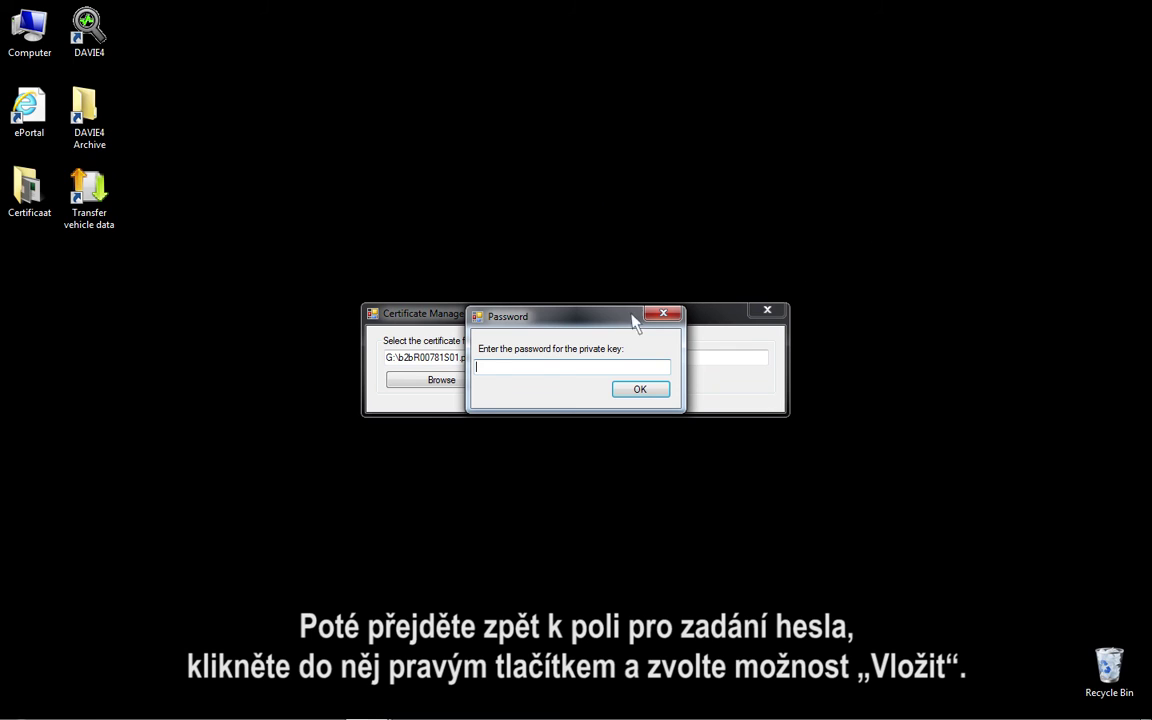
pyautogui.rightClick(499, 367)
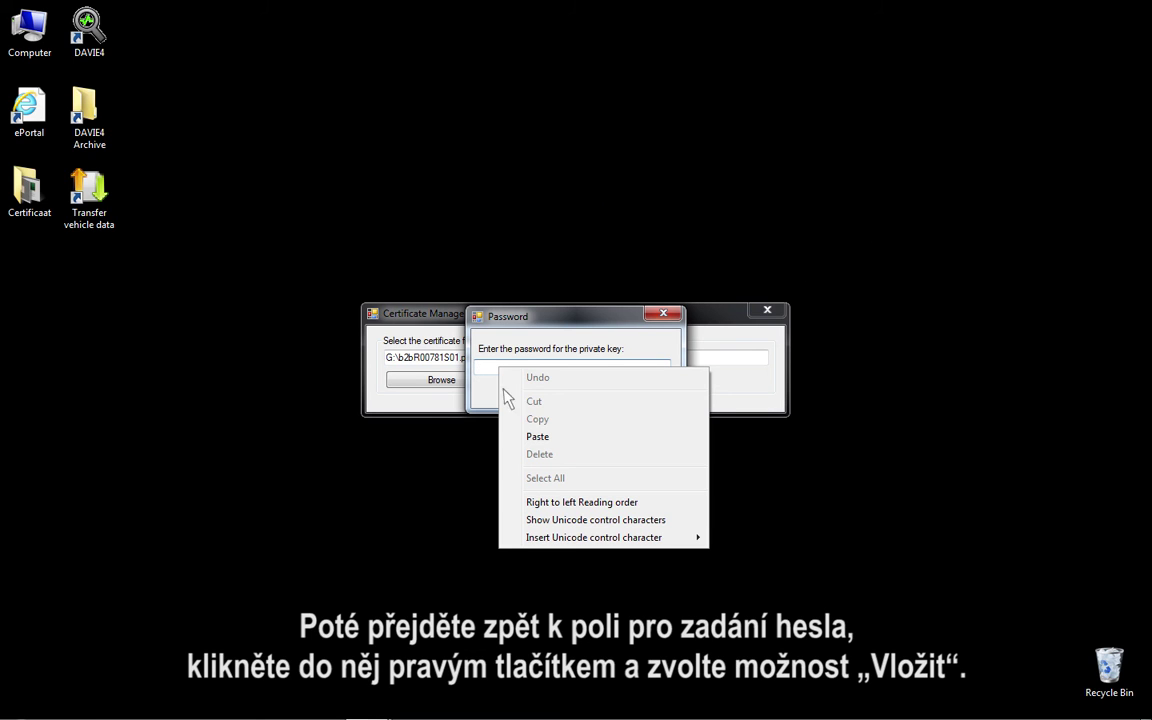
pyautogui.click(551, 437)
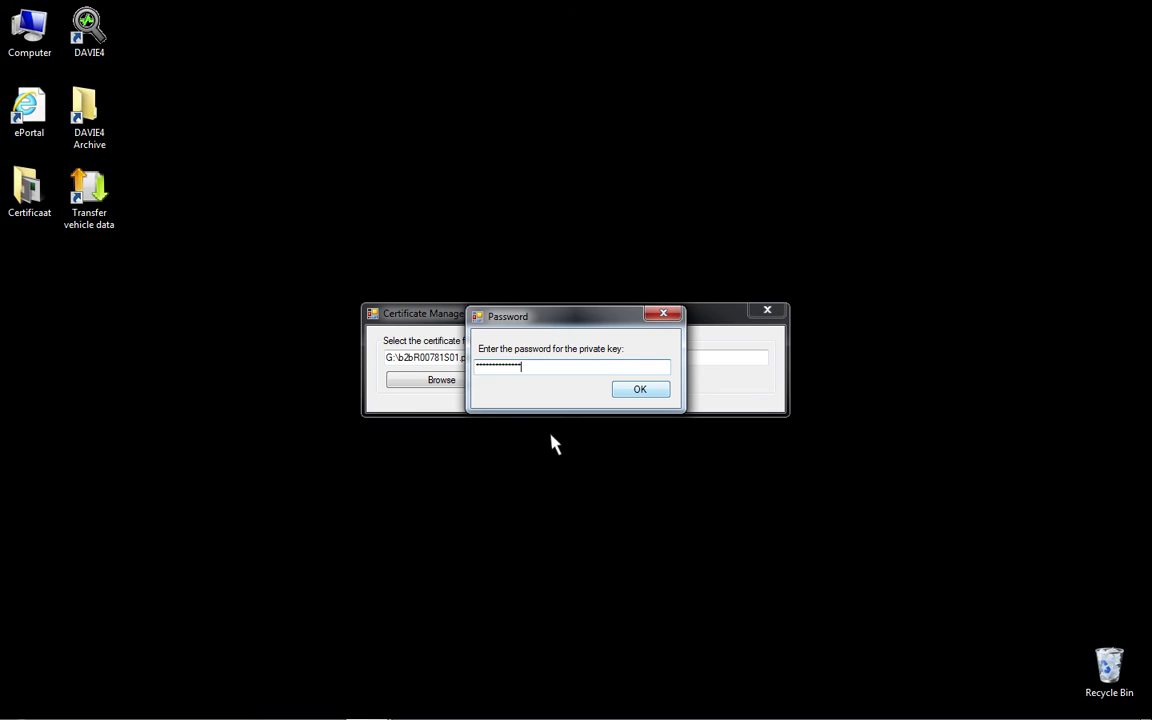
pyautogui.click(640, 395)
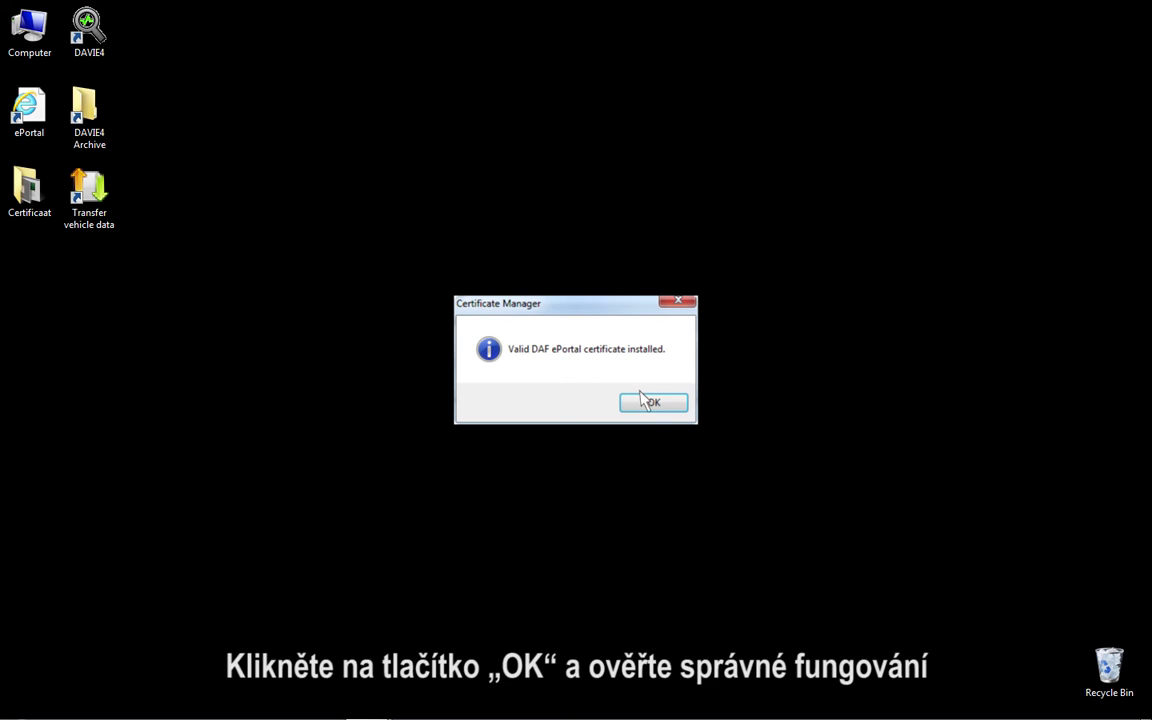
pyautogui.click(654, 404)
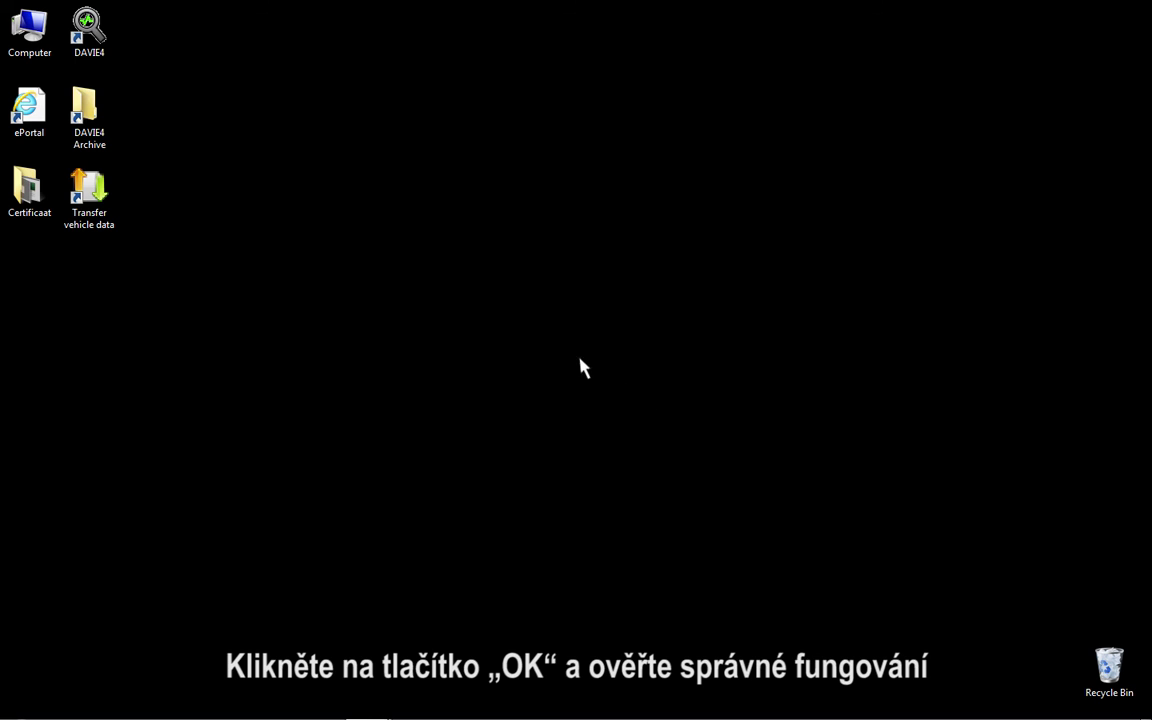
pyautogui.doubleClick(88, 30)
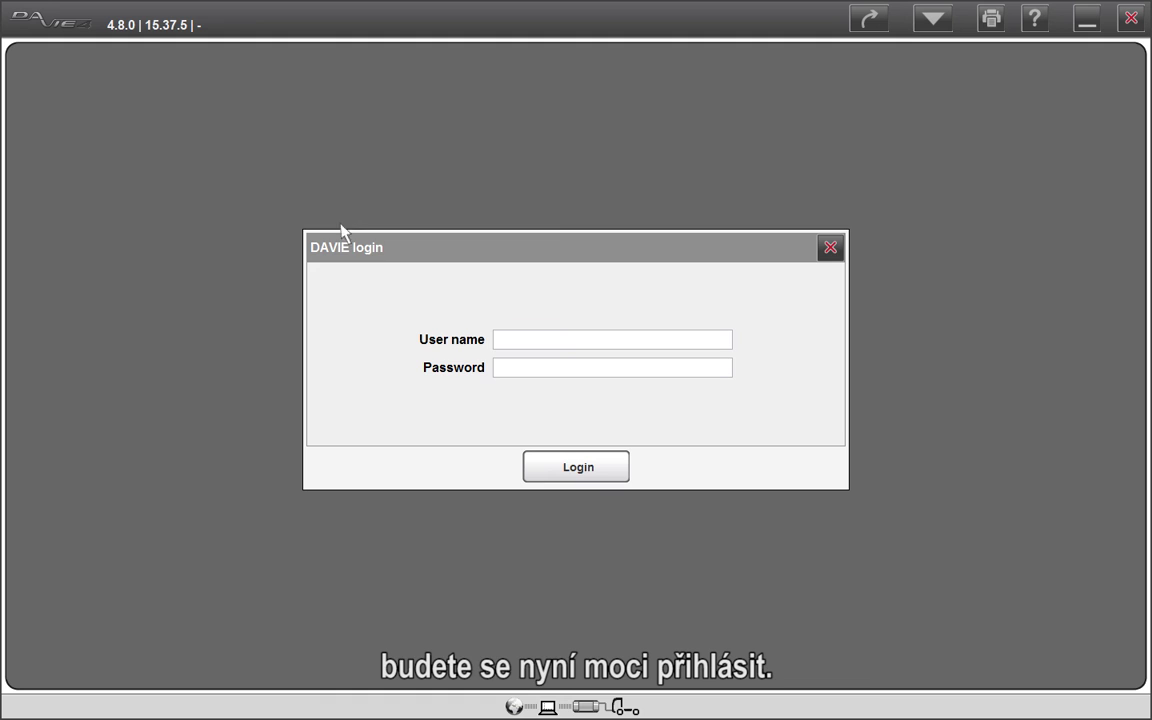
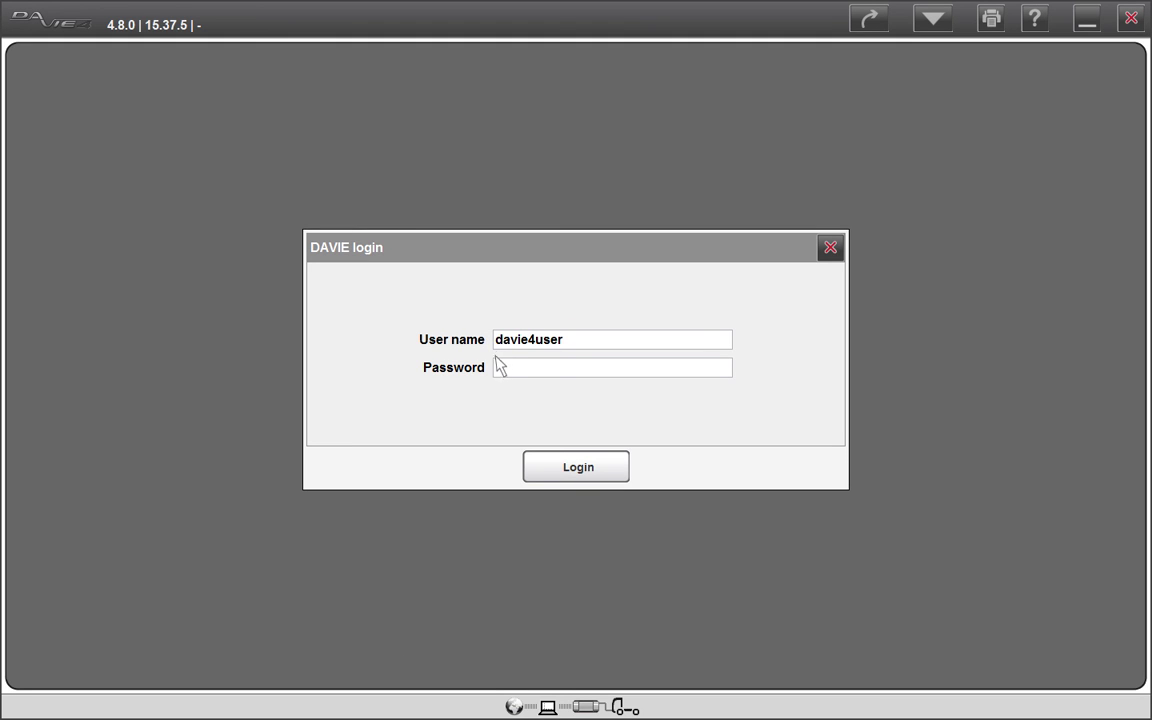
pyautogui.click(499, 370)
pyautogui.click(578, 467)
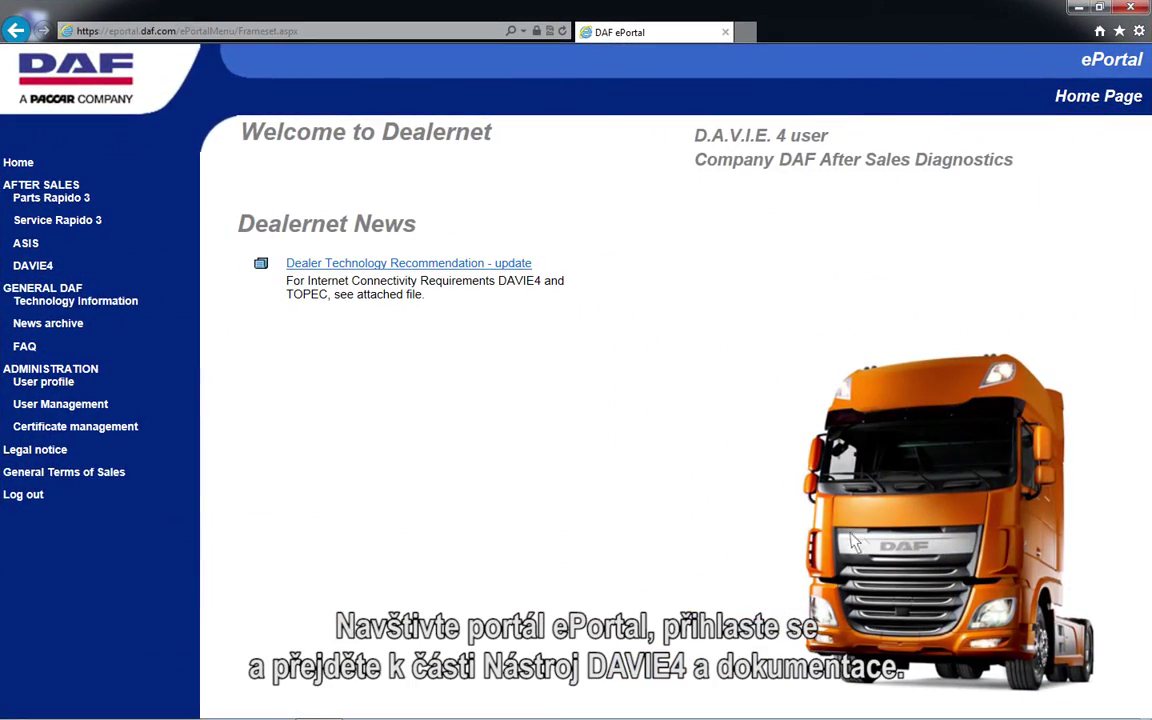
pyautogui.click(38, 268)
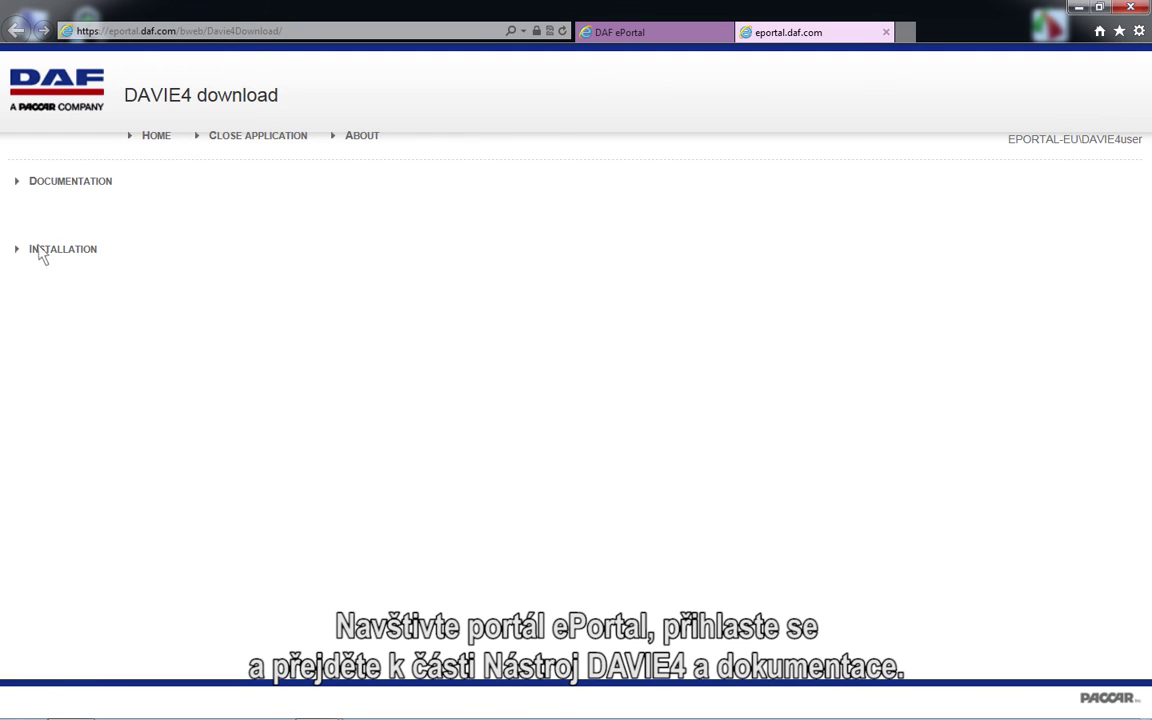
pyautogui.click(40, 184)
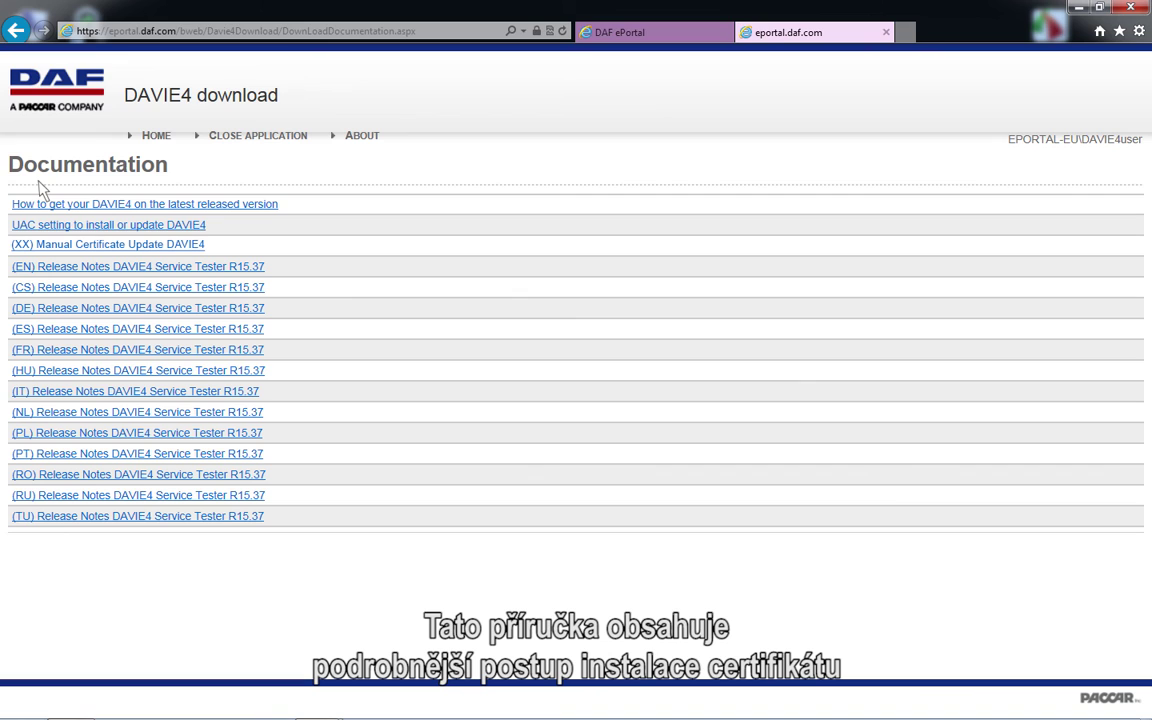
pyautogui.click(62, 248)
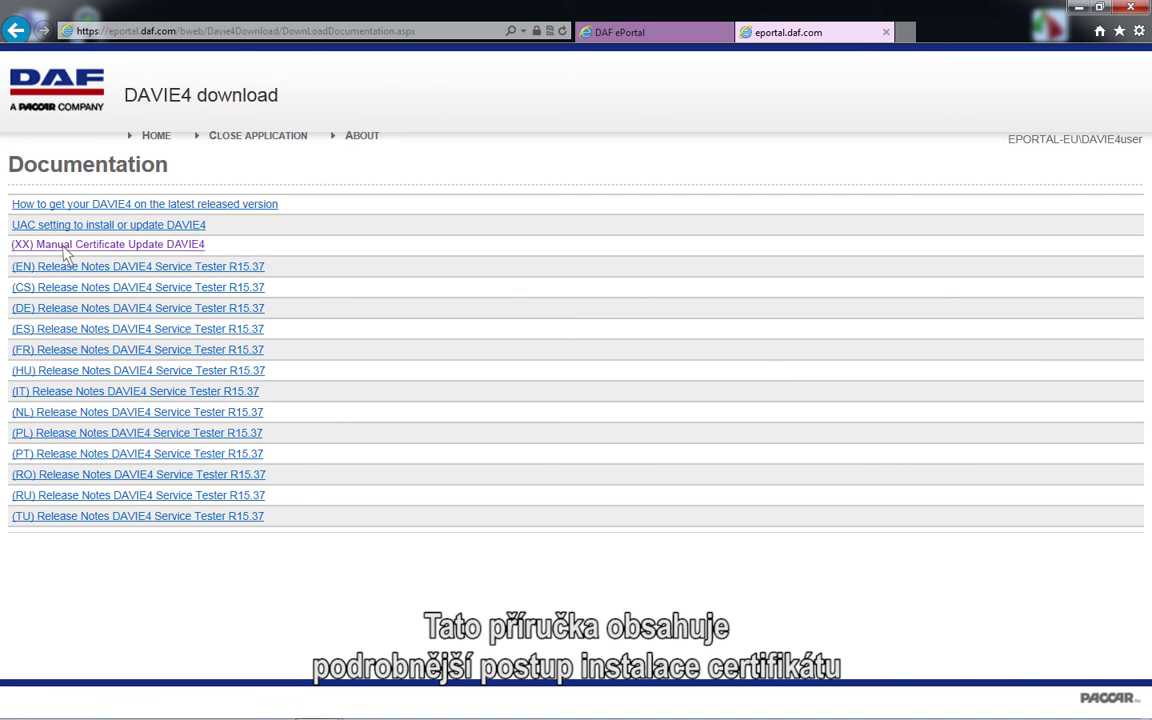